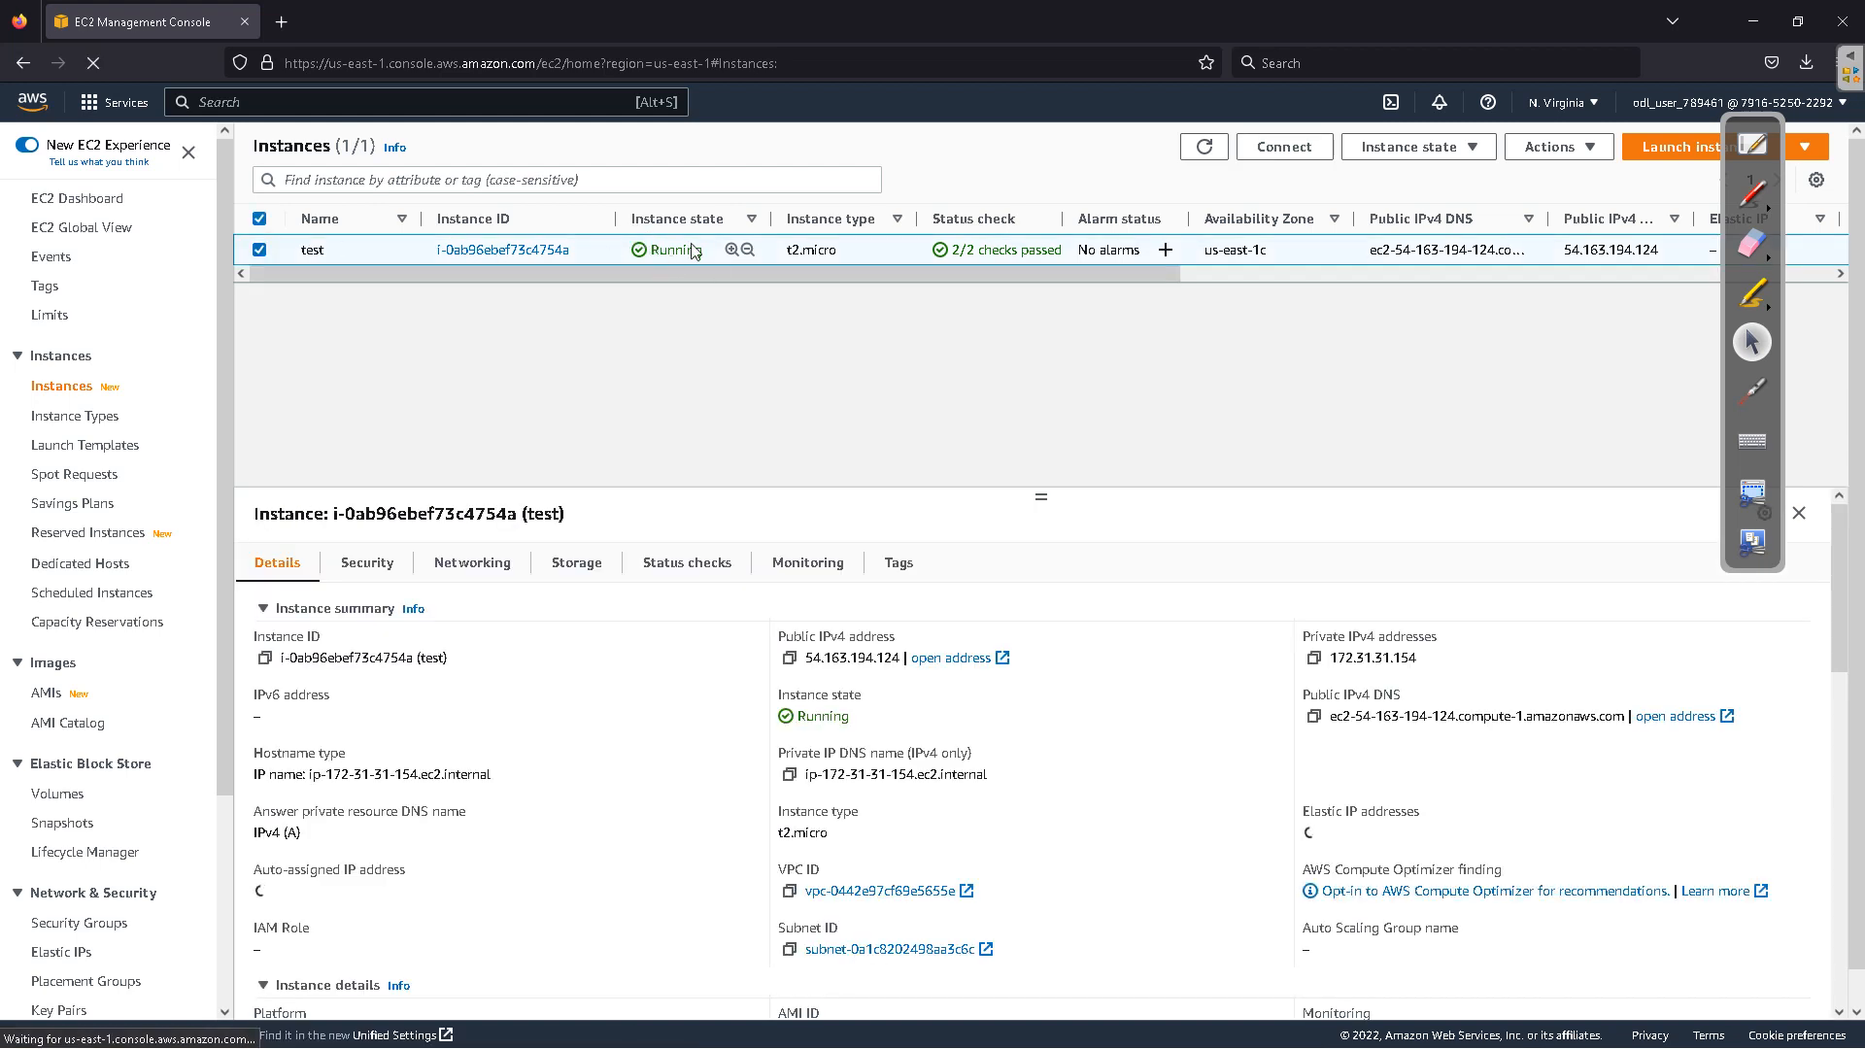
Step: Refresh the instances list, select the test instance and inspect its inbound and outbound security rules
{"action": "left_click", "coordinate": [1209, 144]}
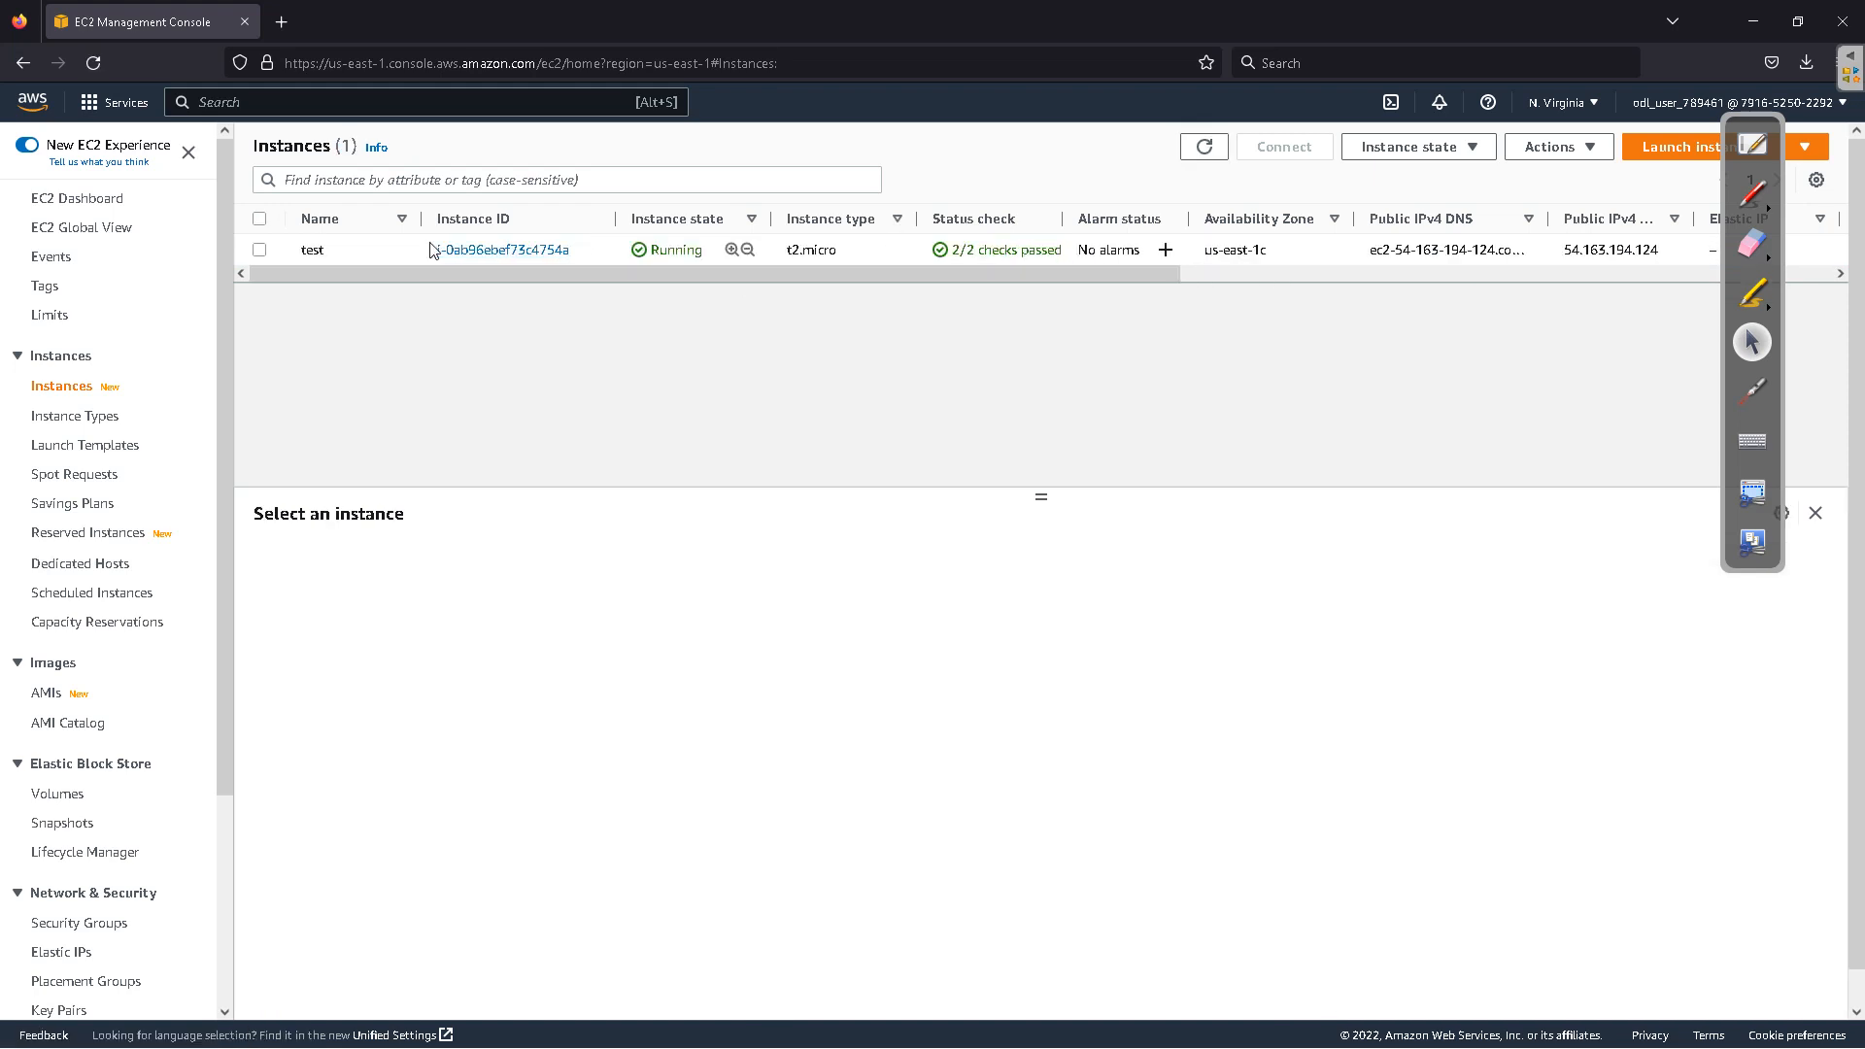
{"action": "left_click", "coordinate": [259, 250]}
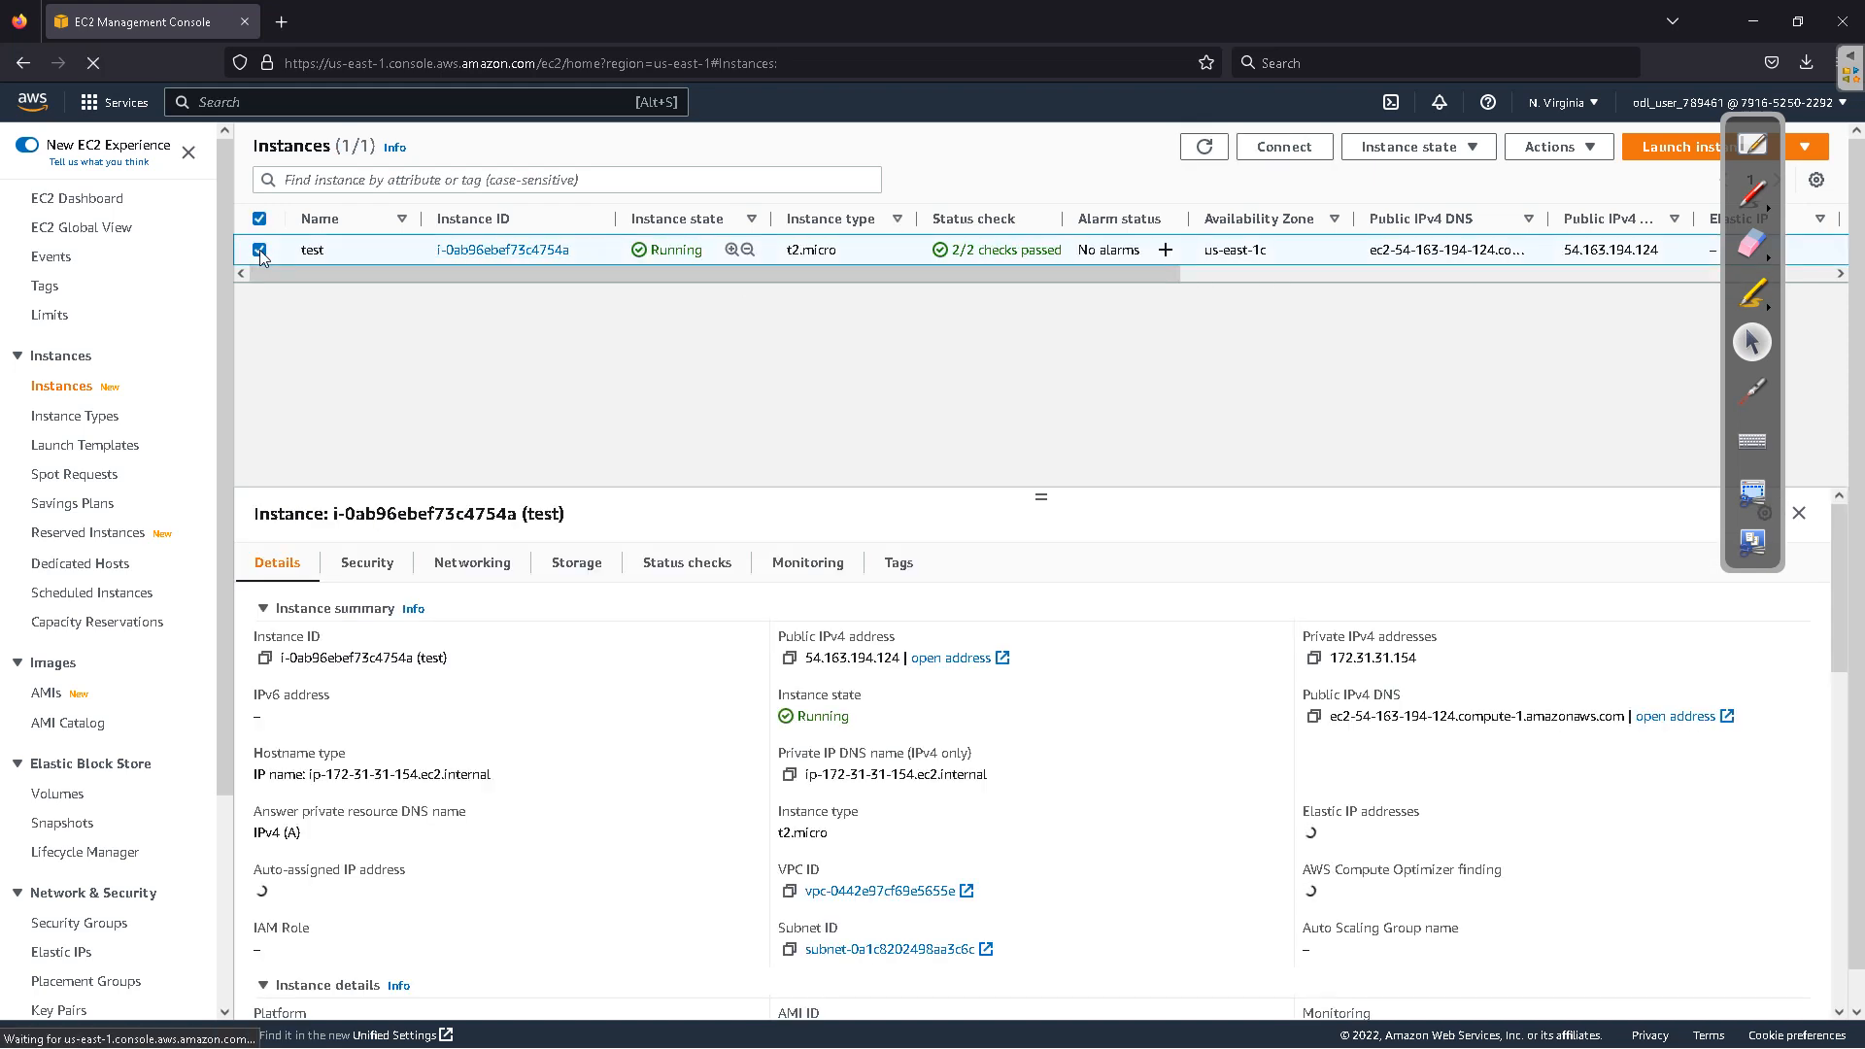
{"action": "left_click", "coordinate": [366, 568]}
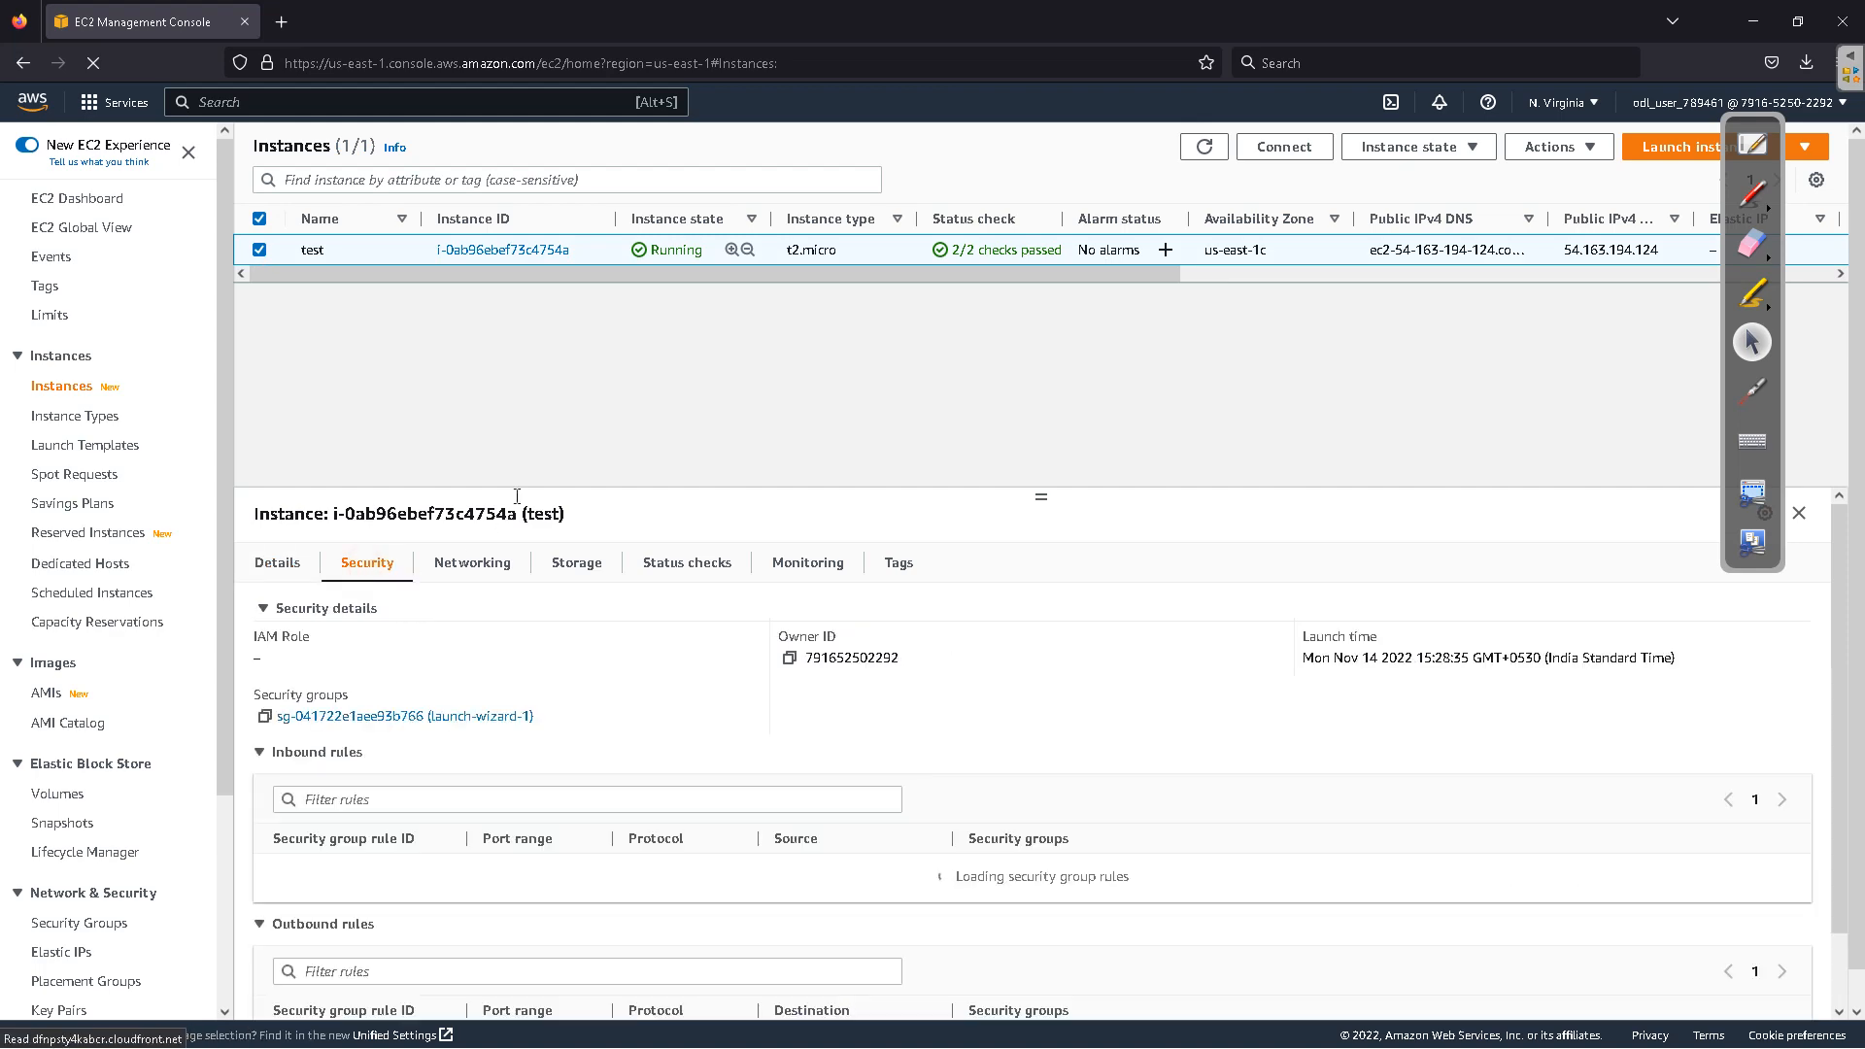
{"action": "left_click_drag", "start_coordinate": [1038, 496], "coordinate": [1056, 211]}
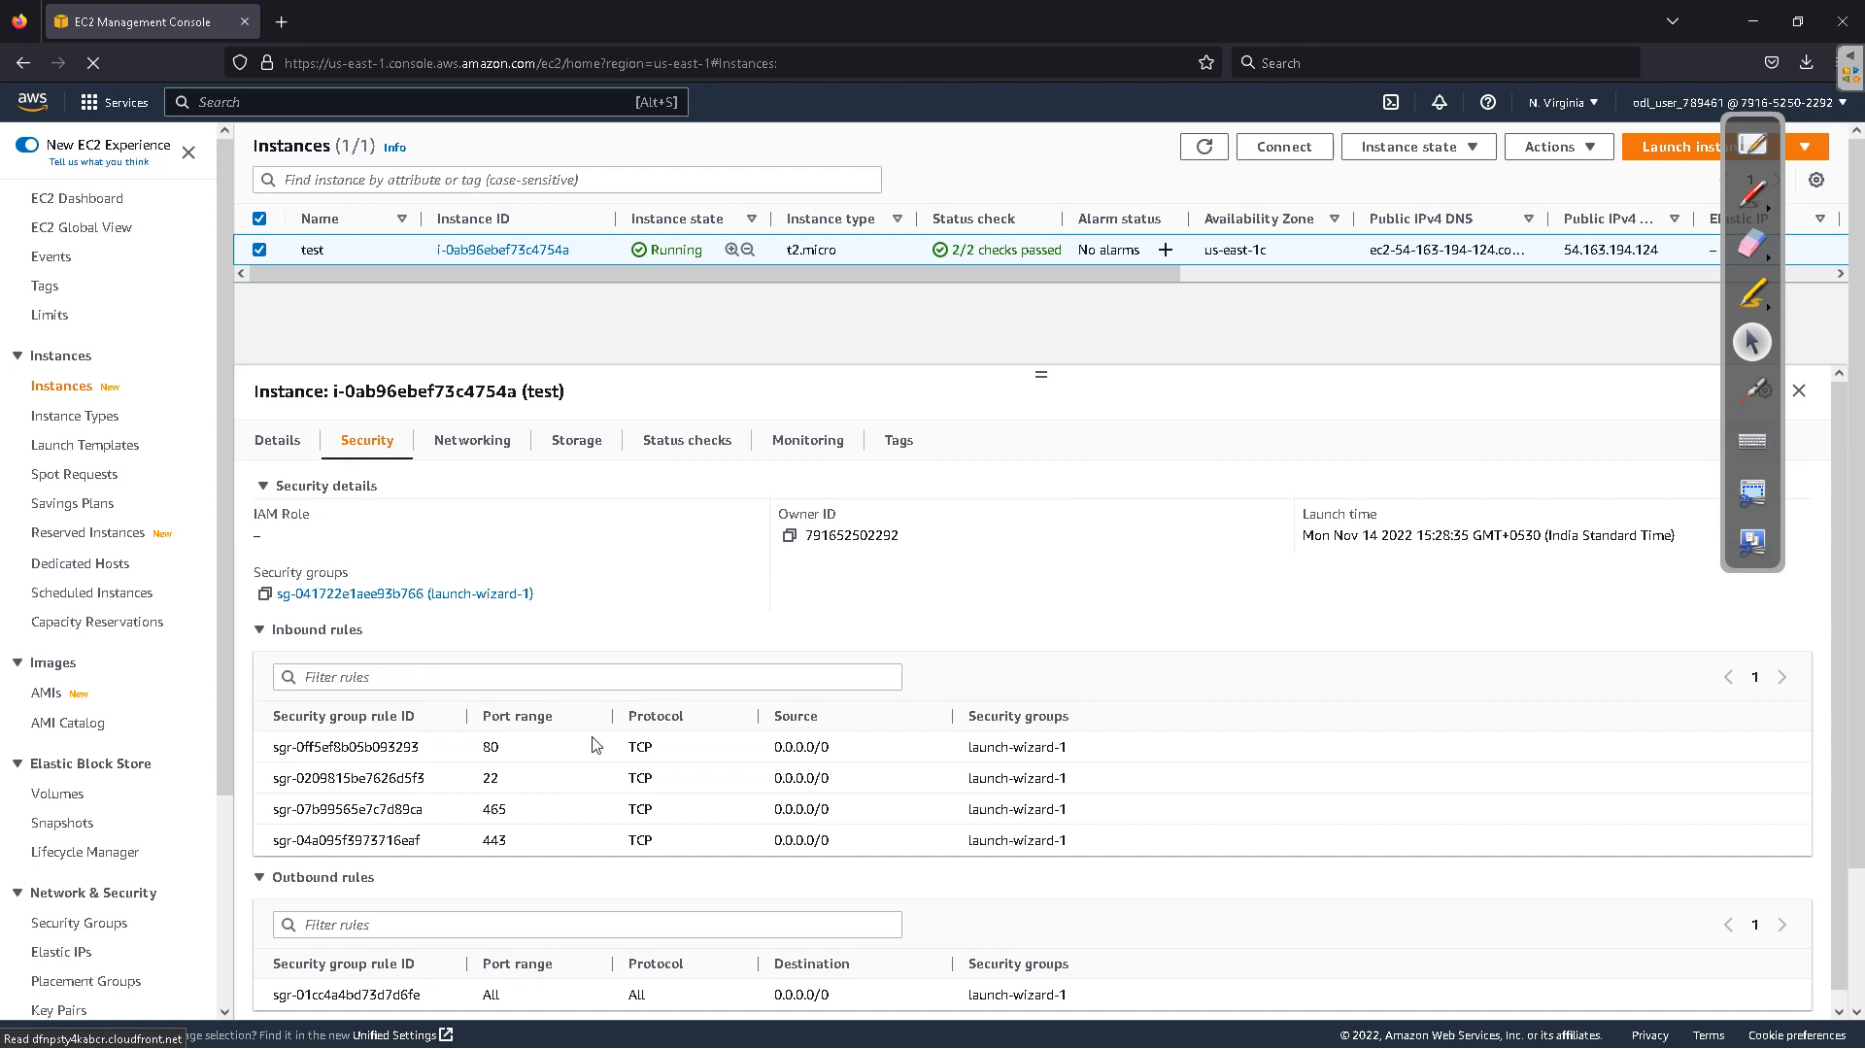
{"action": "scroll", "coordinate": [393, 655], "scroll_direction": "down", "scroll_amount": 1}
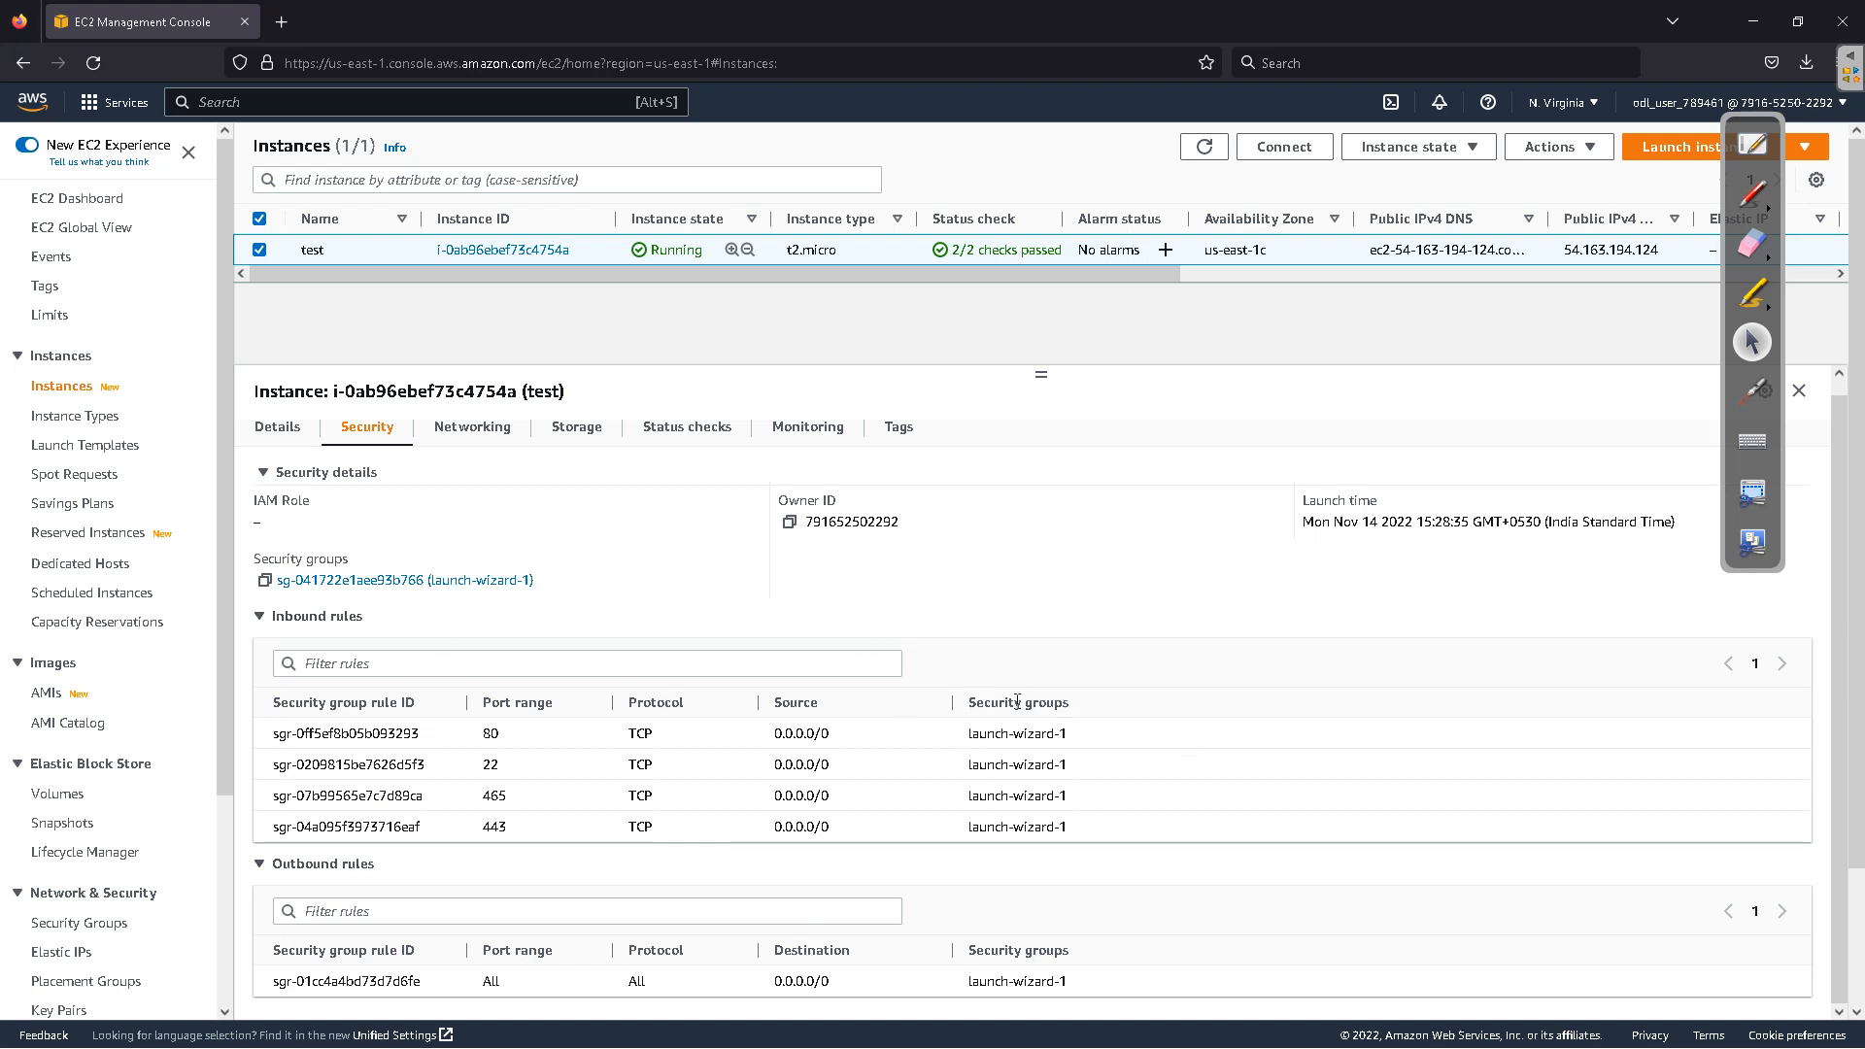
{"action": "left_click_drag", "start_coordinate": [968, 711], "coordinate": [1091, 708]}
{"action": "left_click_drag", "start_coordinate": [955, 743], "coordinate": [1098, 733]}
Step: Open the security groups list and review the details, inbound rules and outbound rules of launch-wizard-1
{"action": "scroll", "coordinate": [73, 595], "scroll_direction": "down", "scroll_amount": 5}
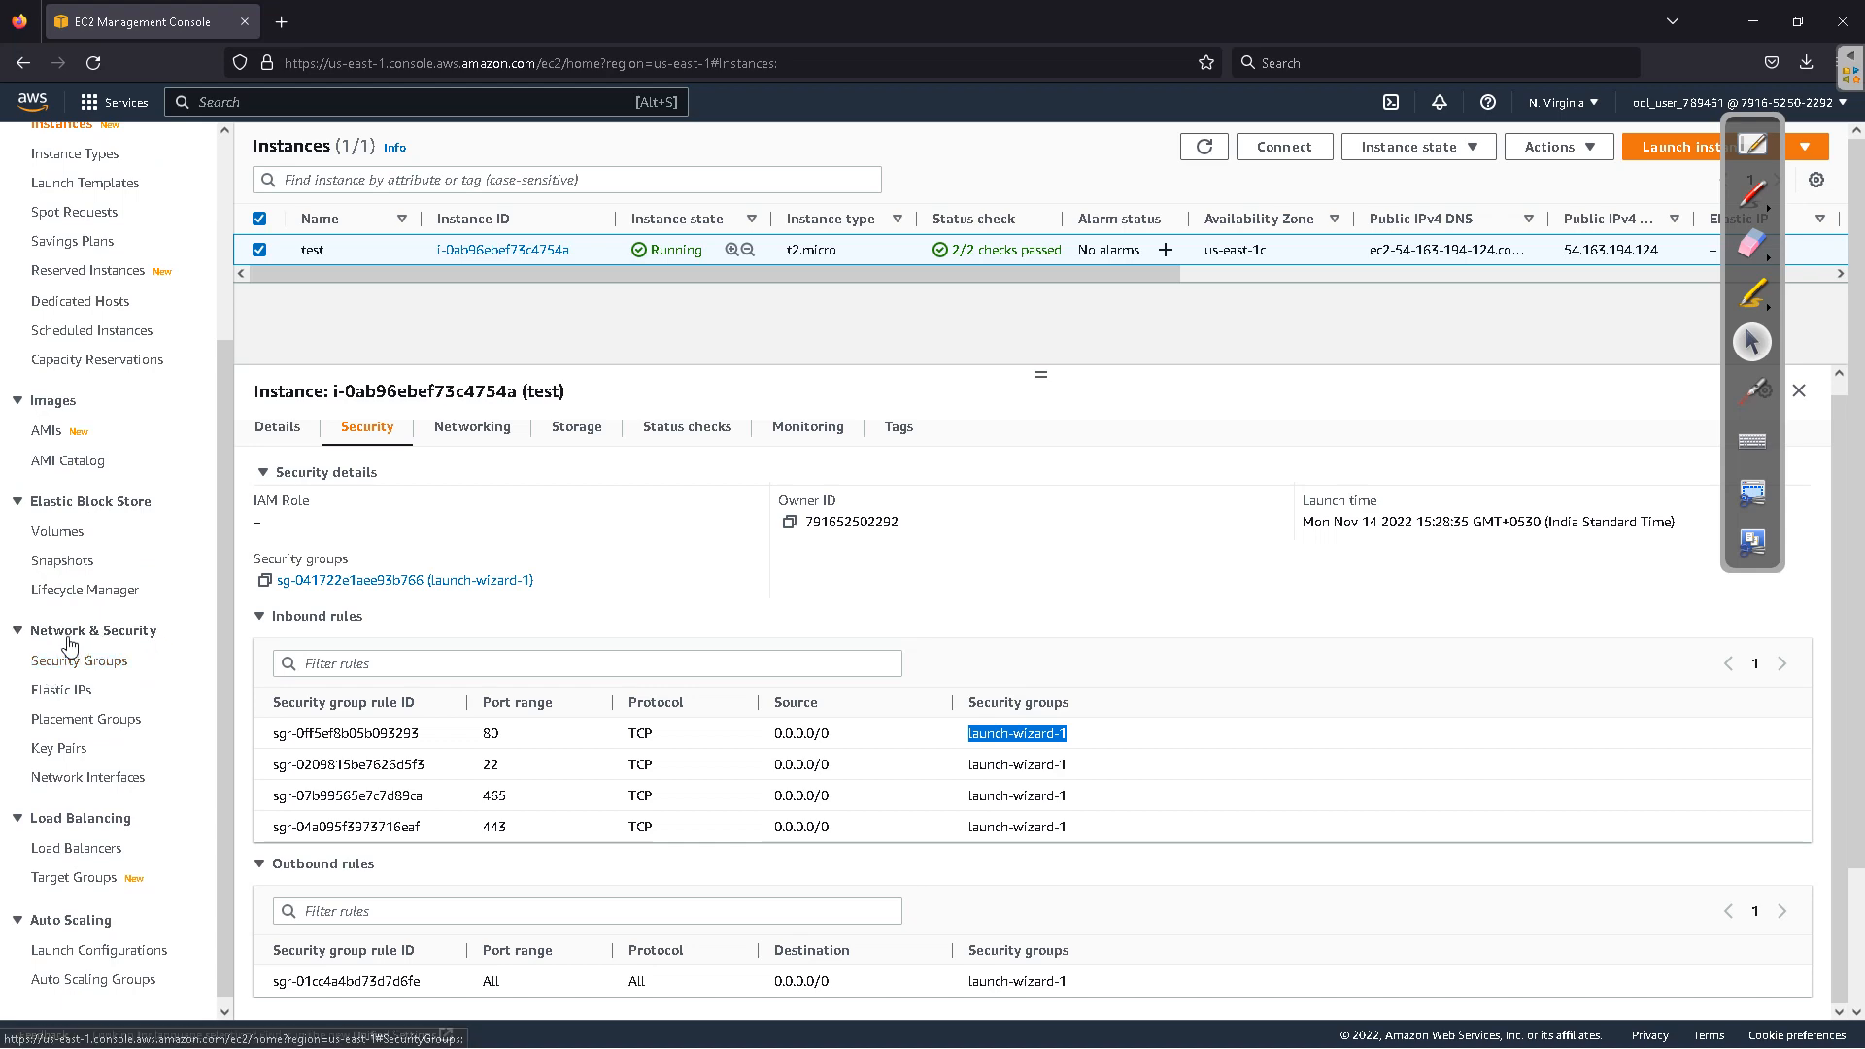
{"action": "left_click", "coordinate": [89, 672]}
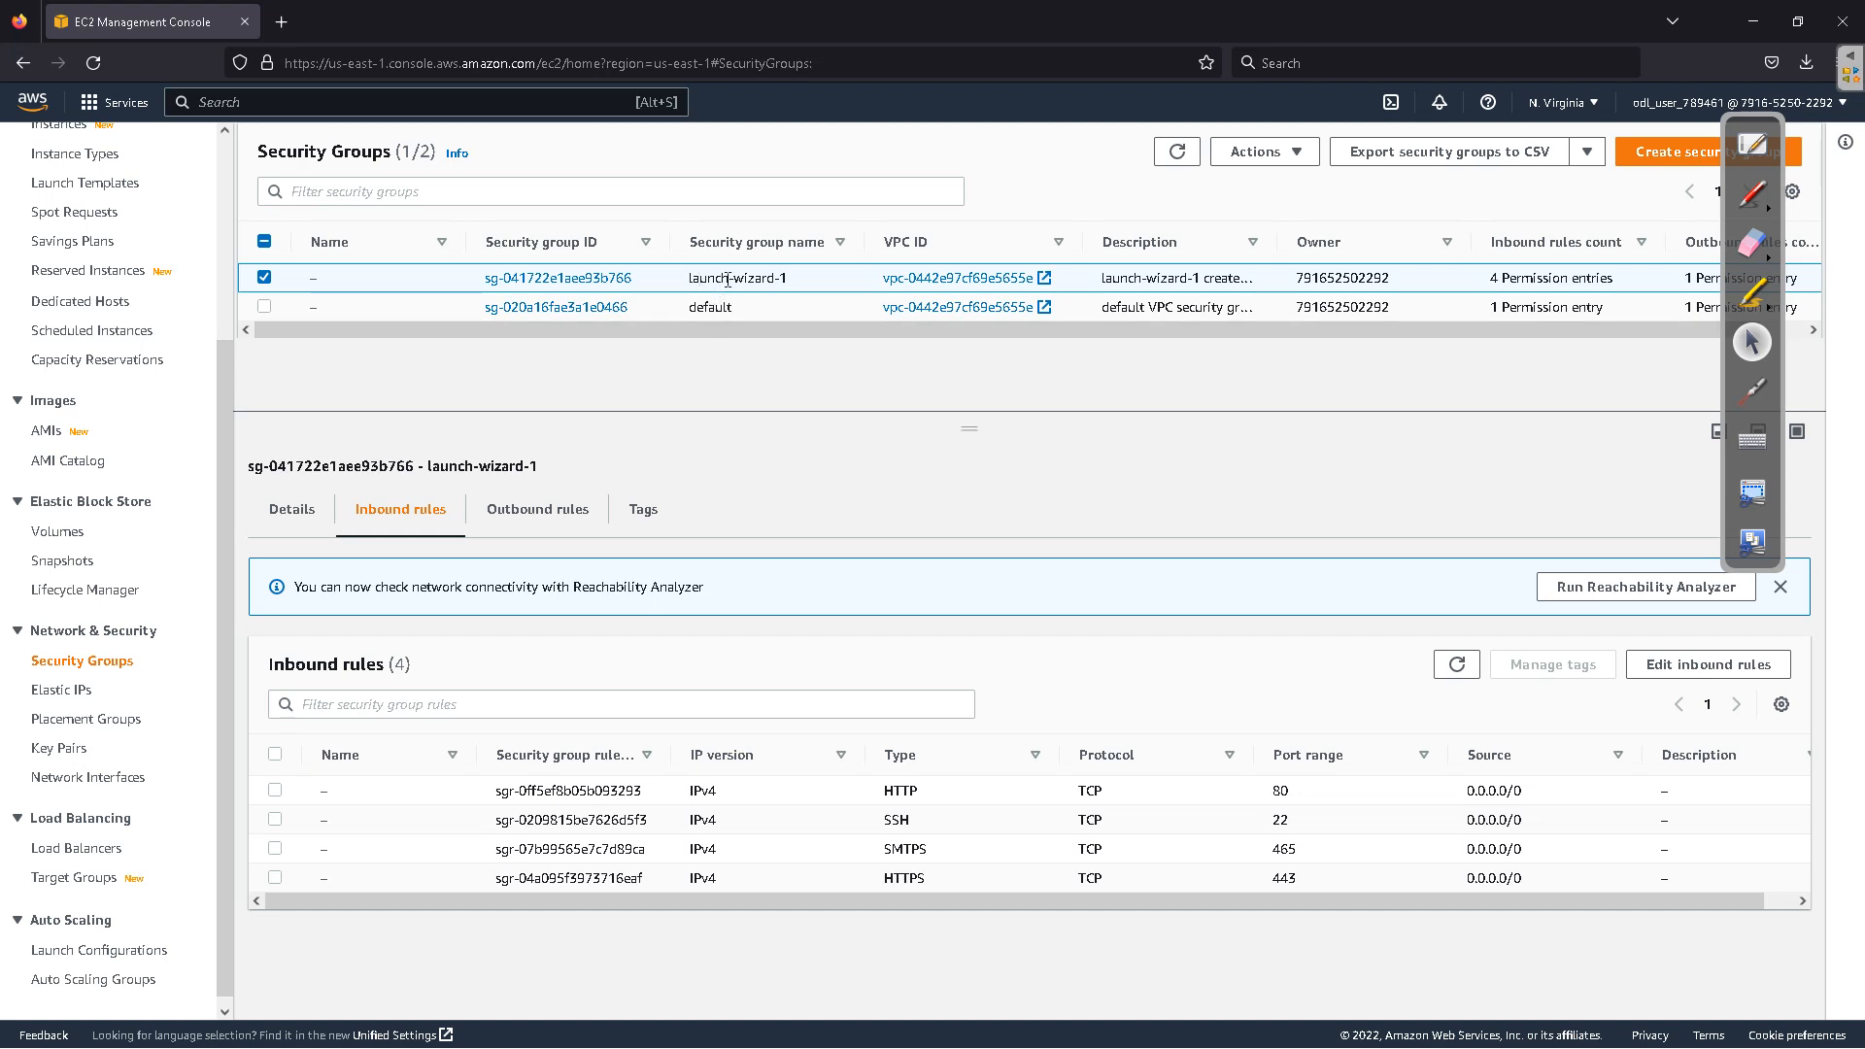
{"action": "left_click_drag", "start_coordinate": [691, 279], "coordinate": [785, 280]}
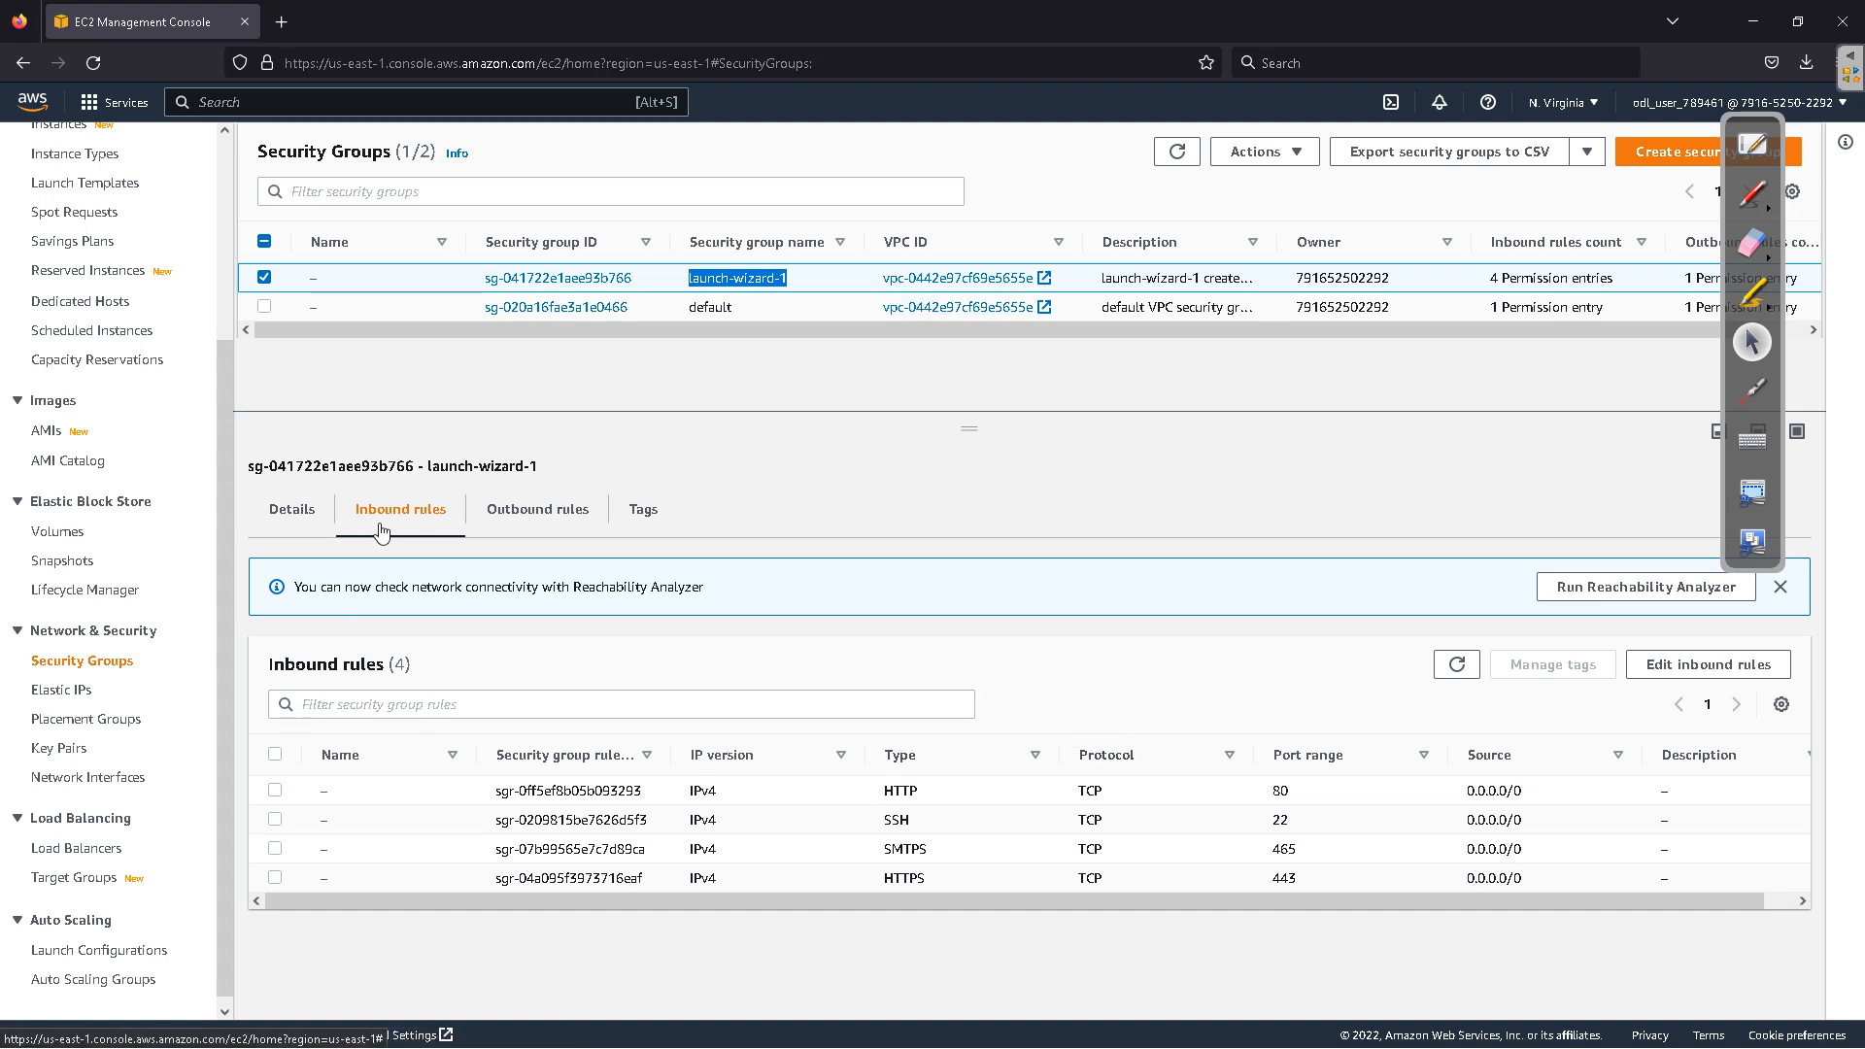
{"action": "left_click", "coordinate": [322, 509]}
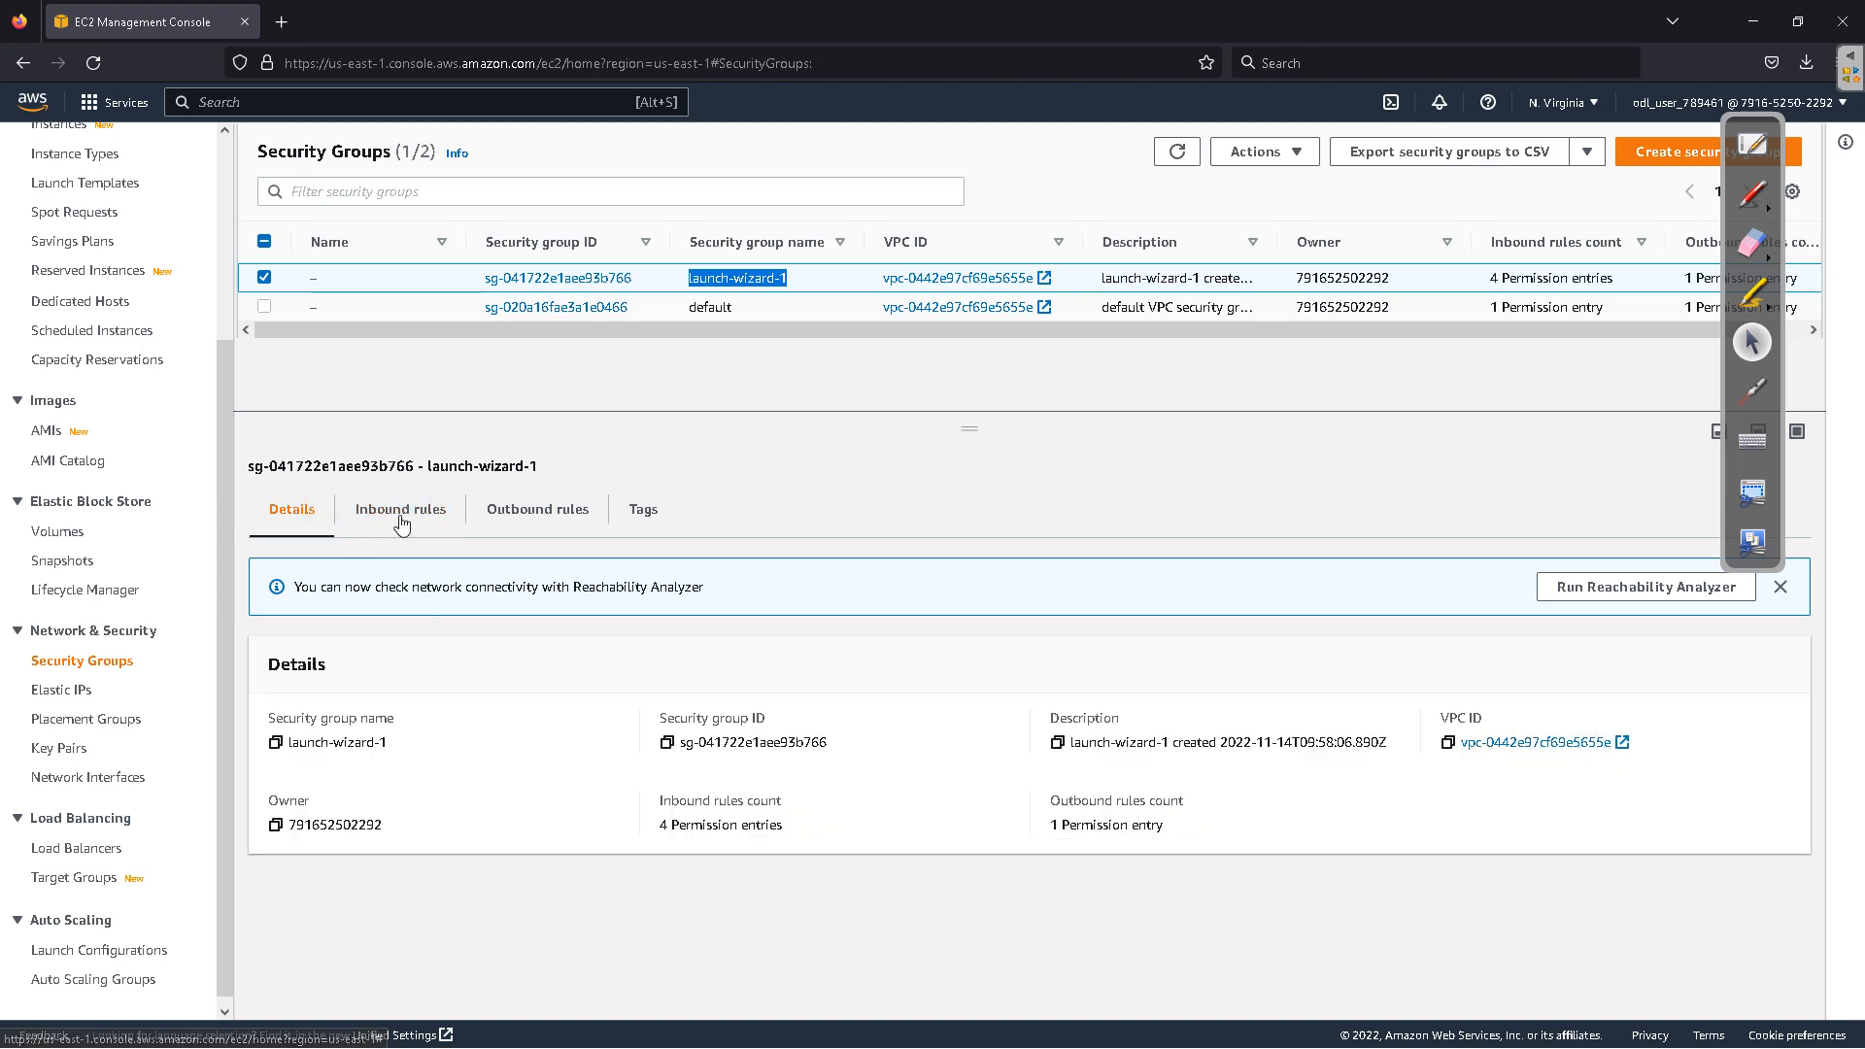
{"action": "left_click", "coordinate": [384, 525]}
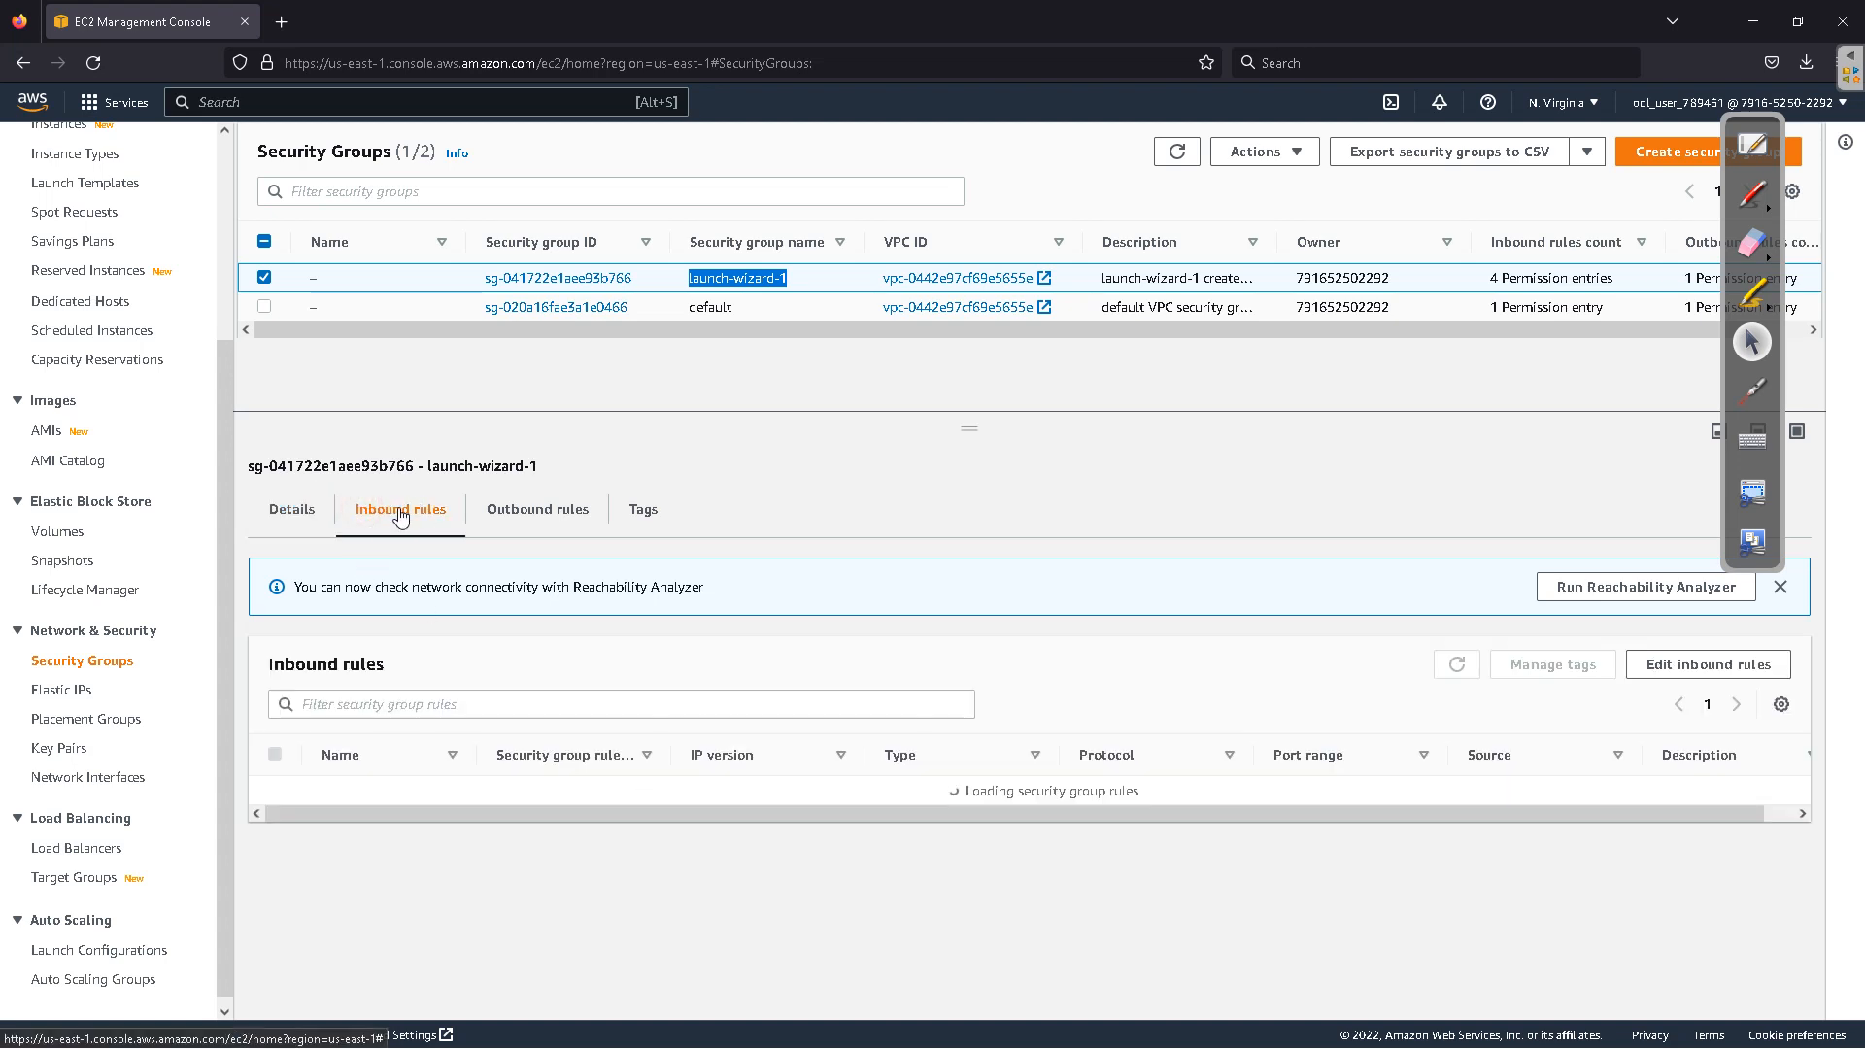
{"action": "left_click", "coordinate": [525, 521]}
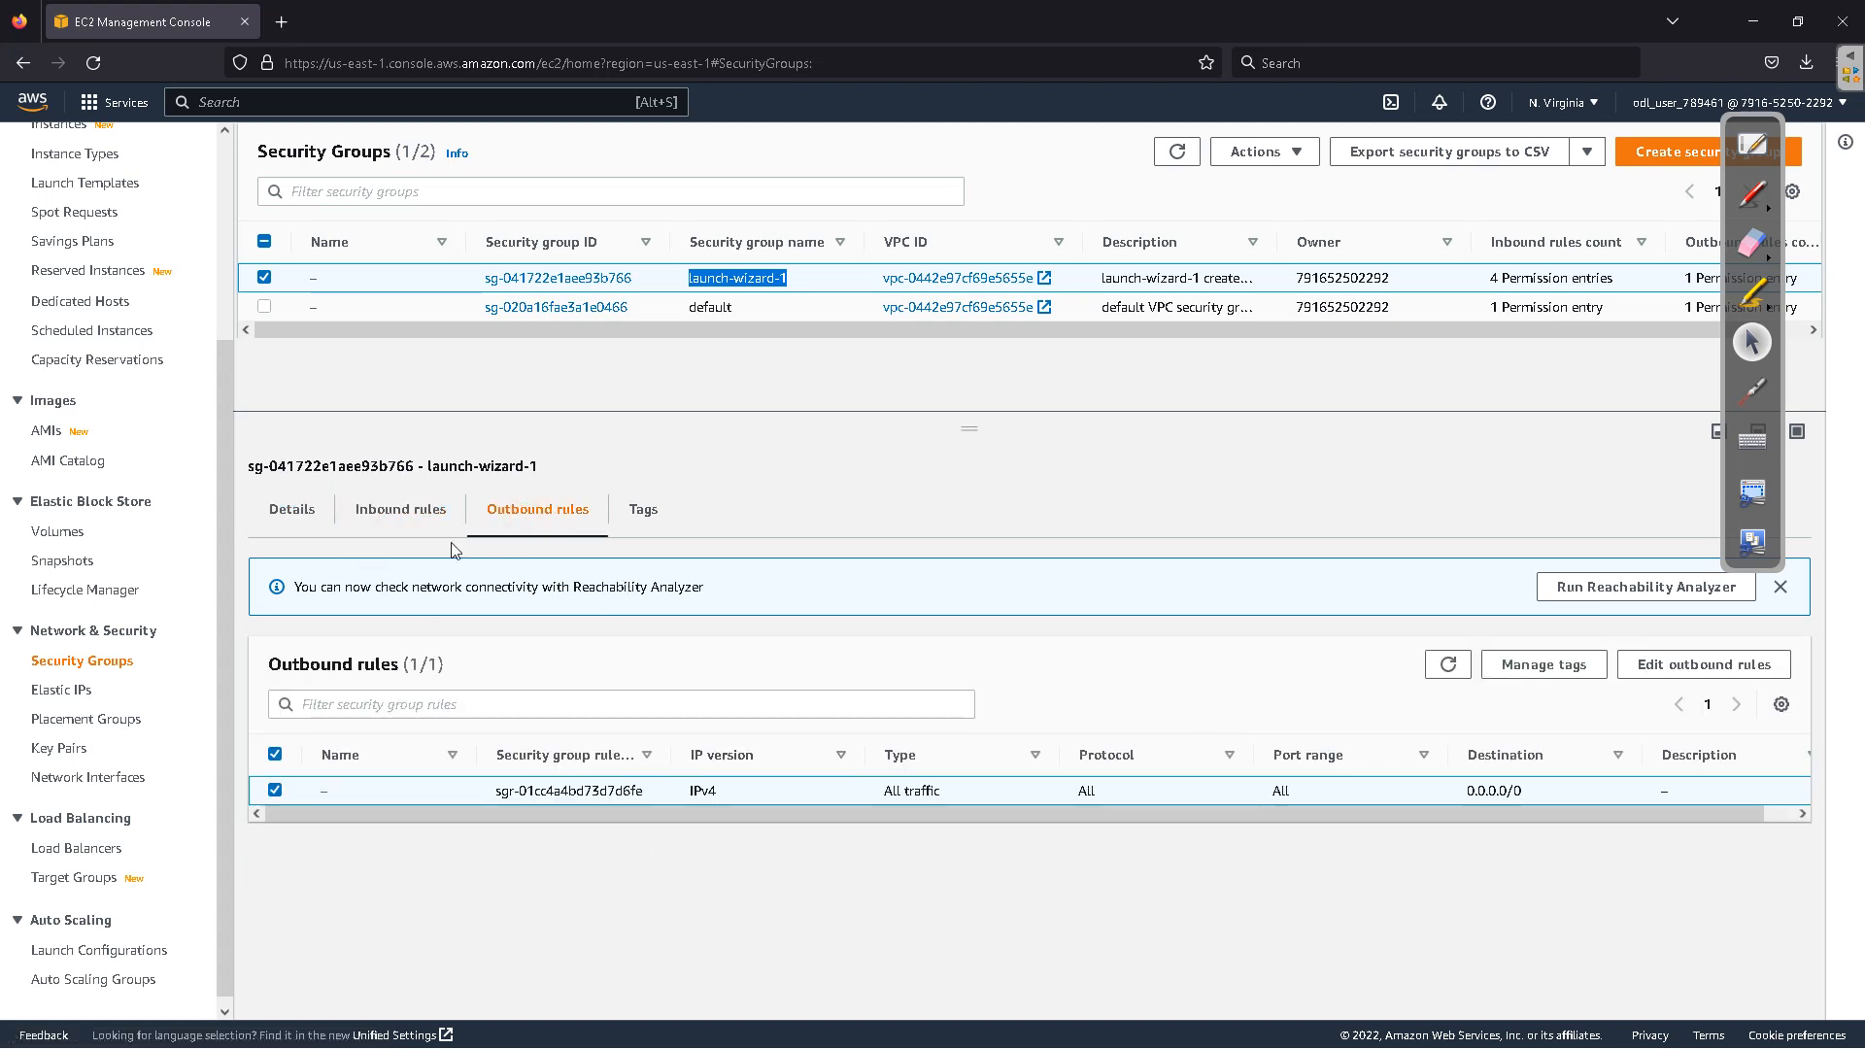
{"action": "left_click", "coordinate": [390, 524]}
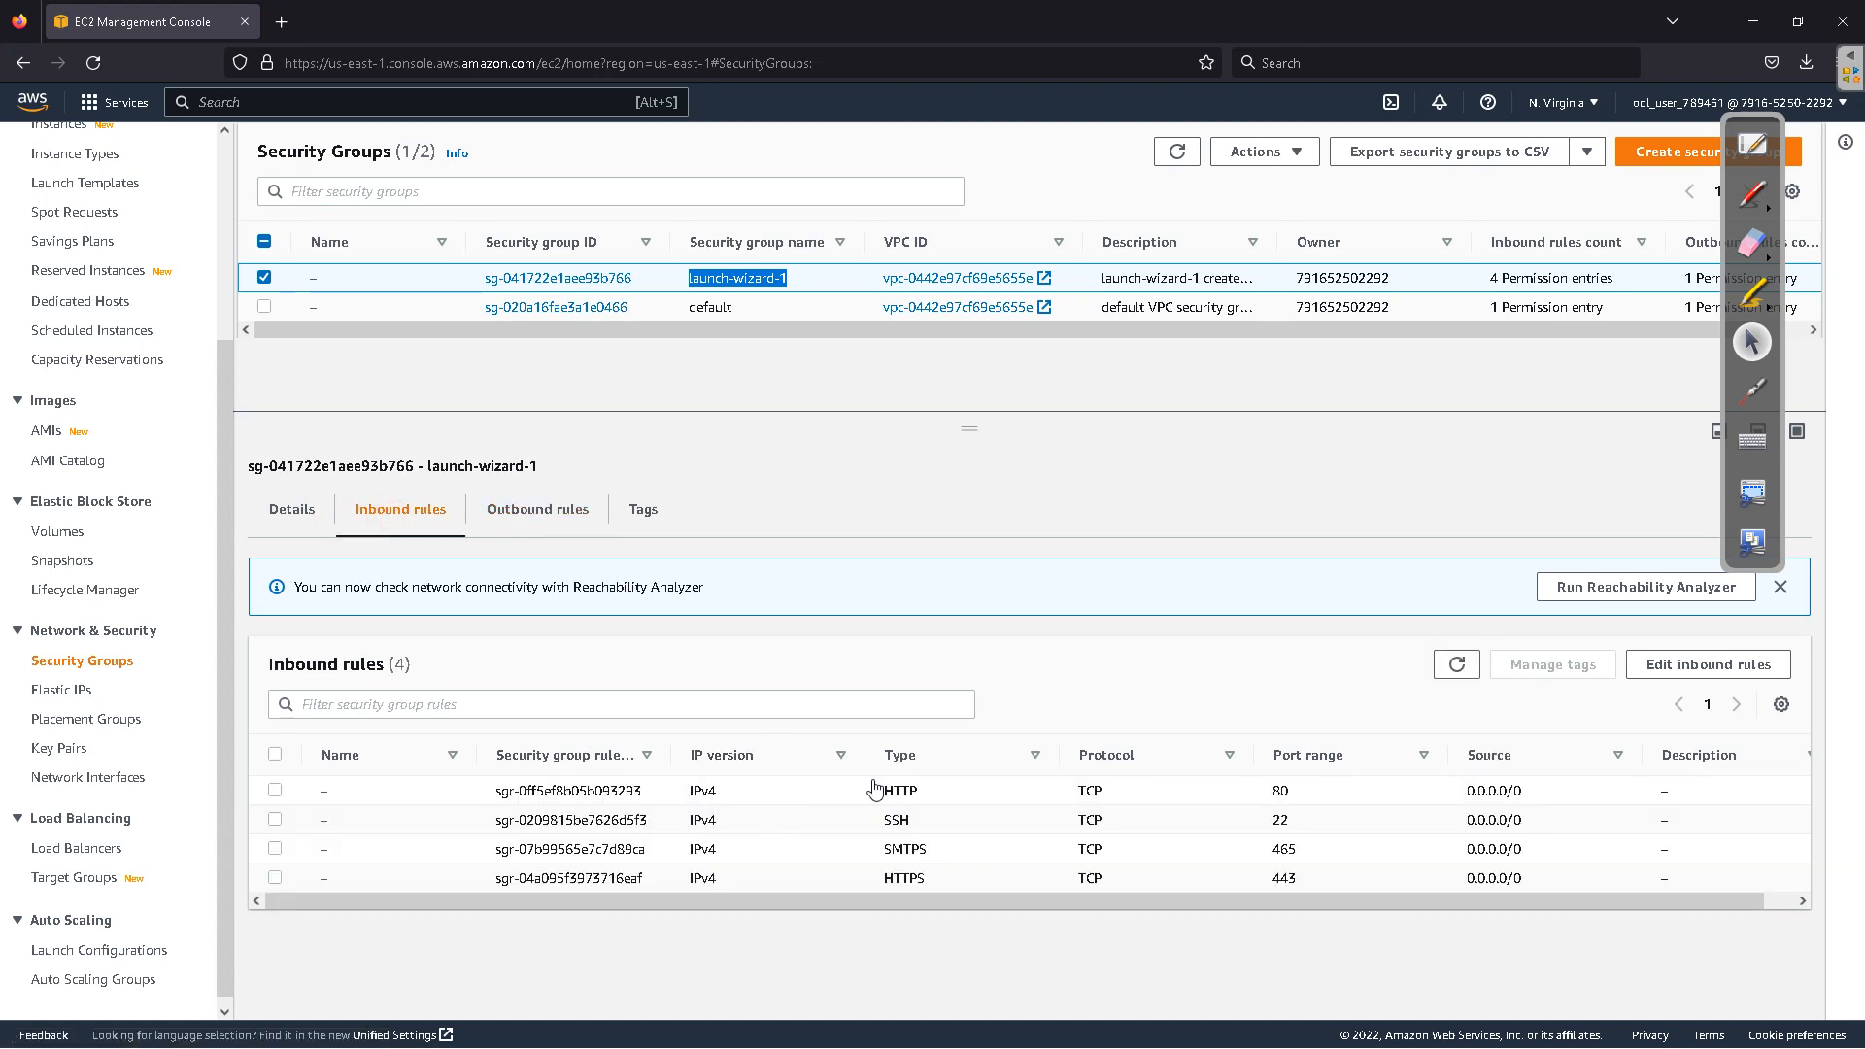
Step: Edit the inbound rules of launch-wizard-1, setting the HTTP rule's source to Anywhere-IPv4
{"action": "left_click", "coordinate": [1664, 670]}
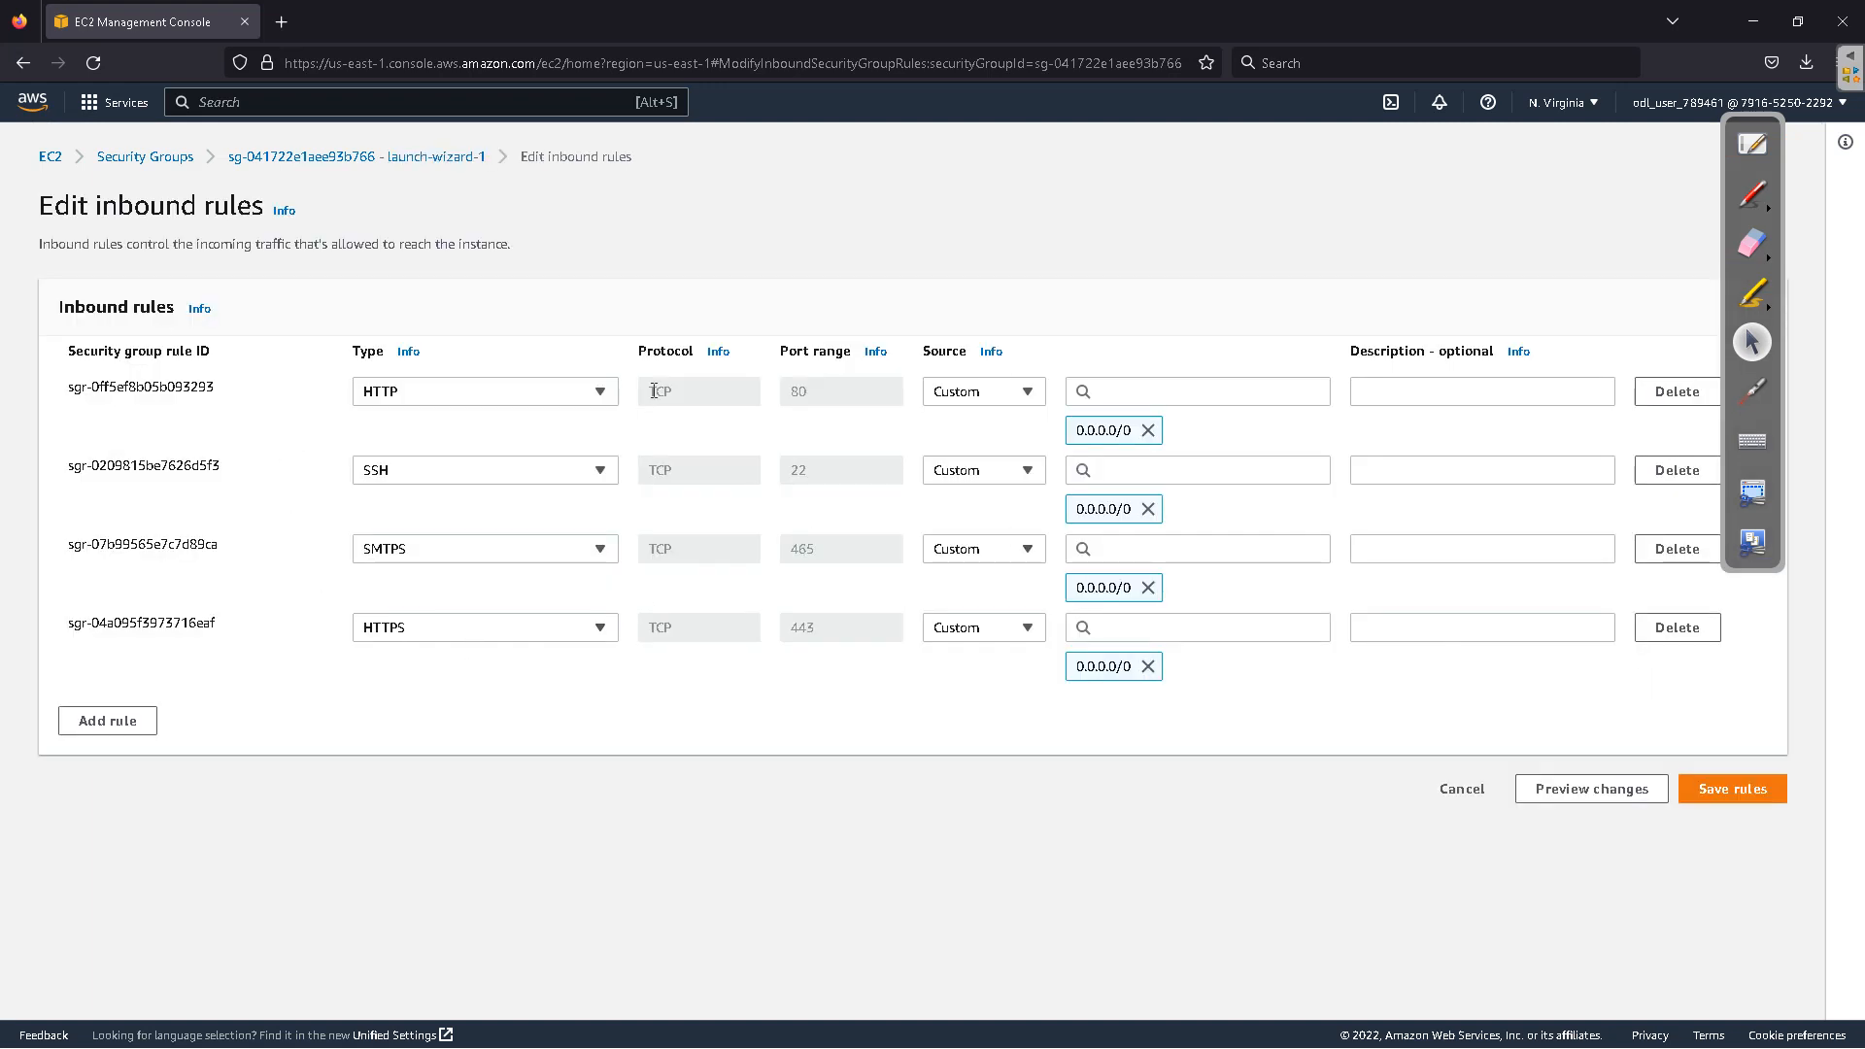
{"action": "left_click", "coordinate": [477, 393]}
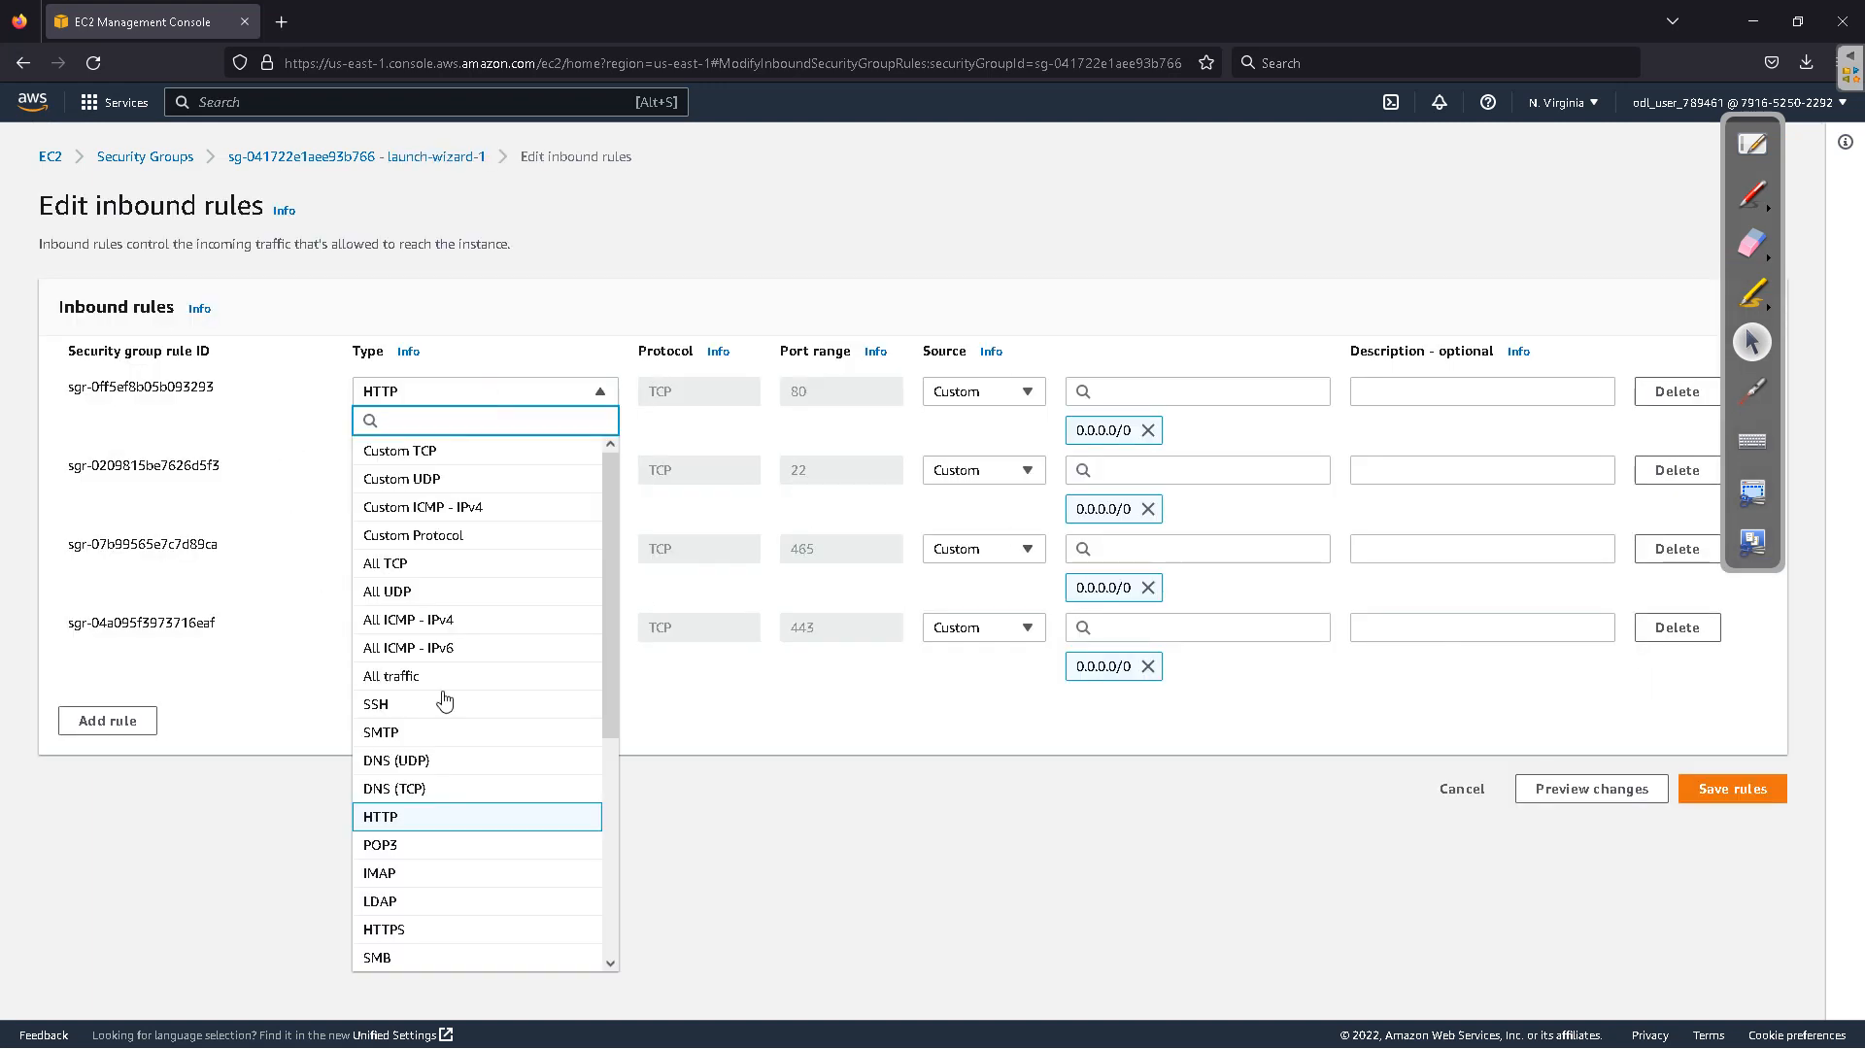
{"action": "left_click", "coordinate": [398, 817]}
{"action": "left_click", "coordinate": [1032, 389]}
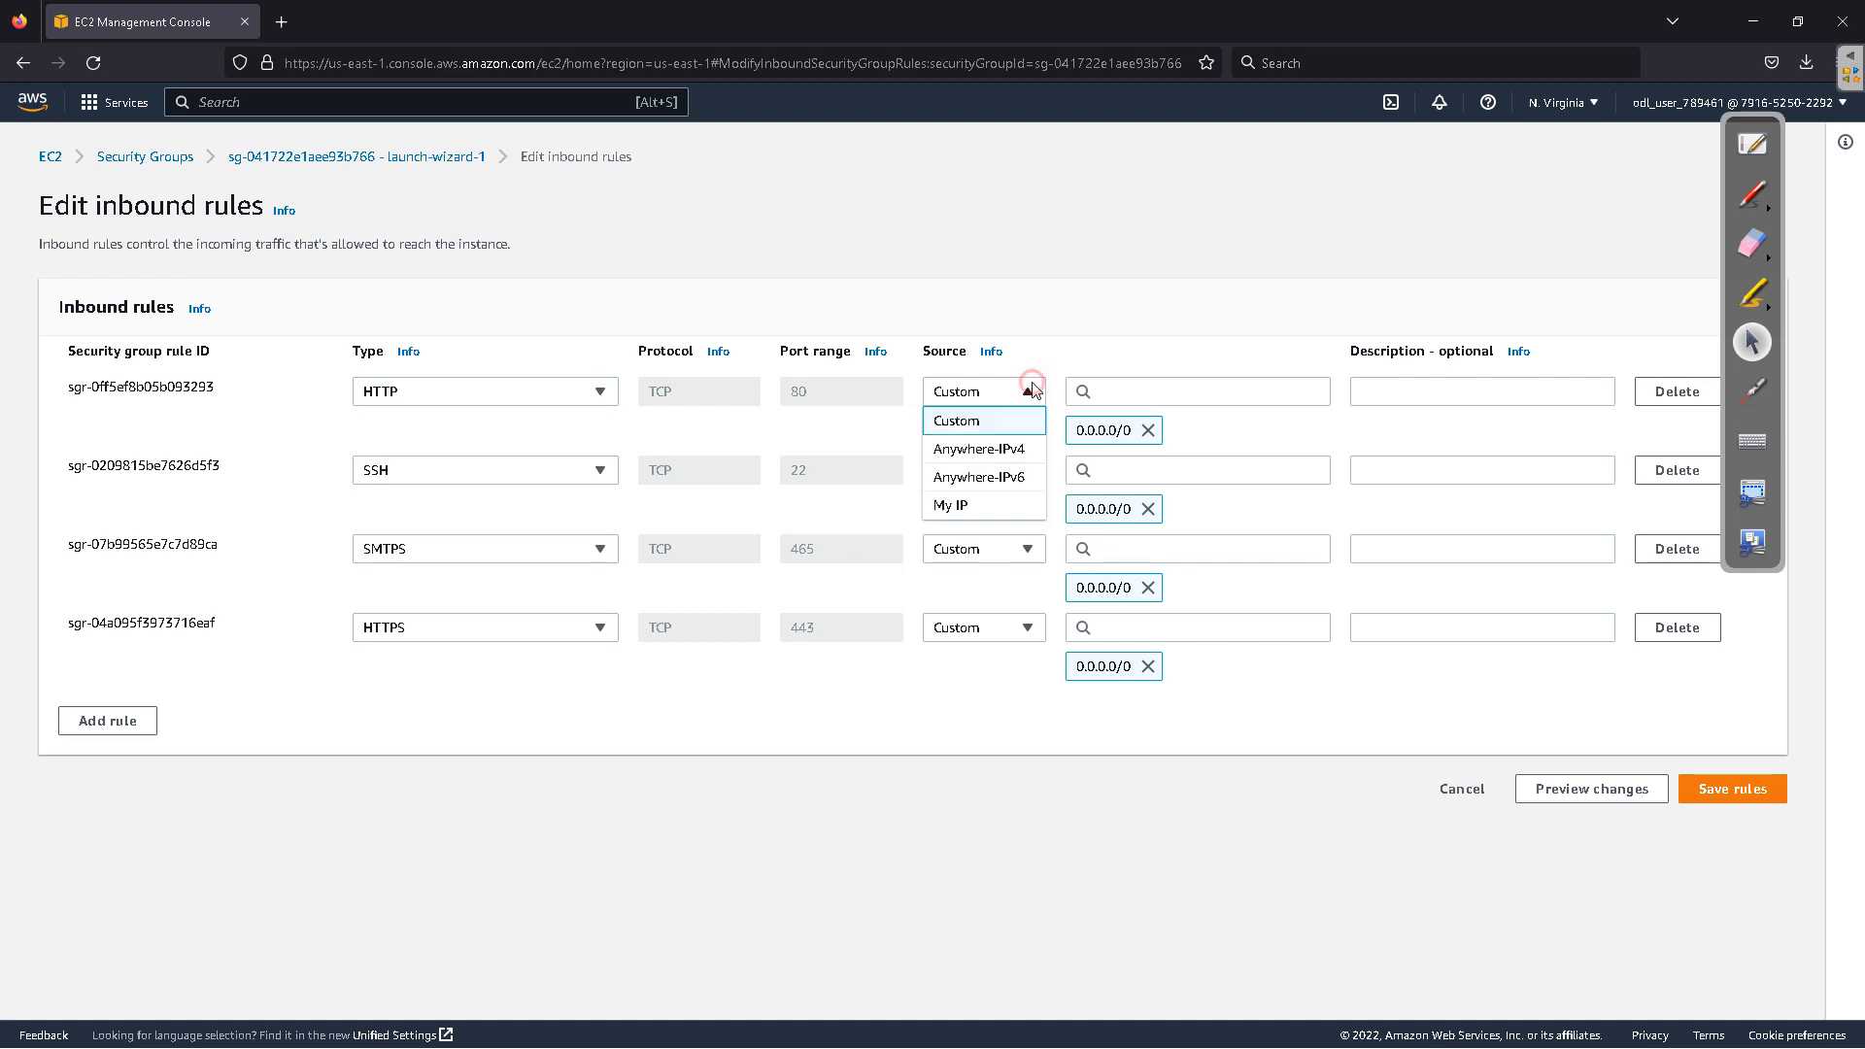
{"action": "left_click", "coordinate": [993, 506]}
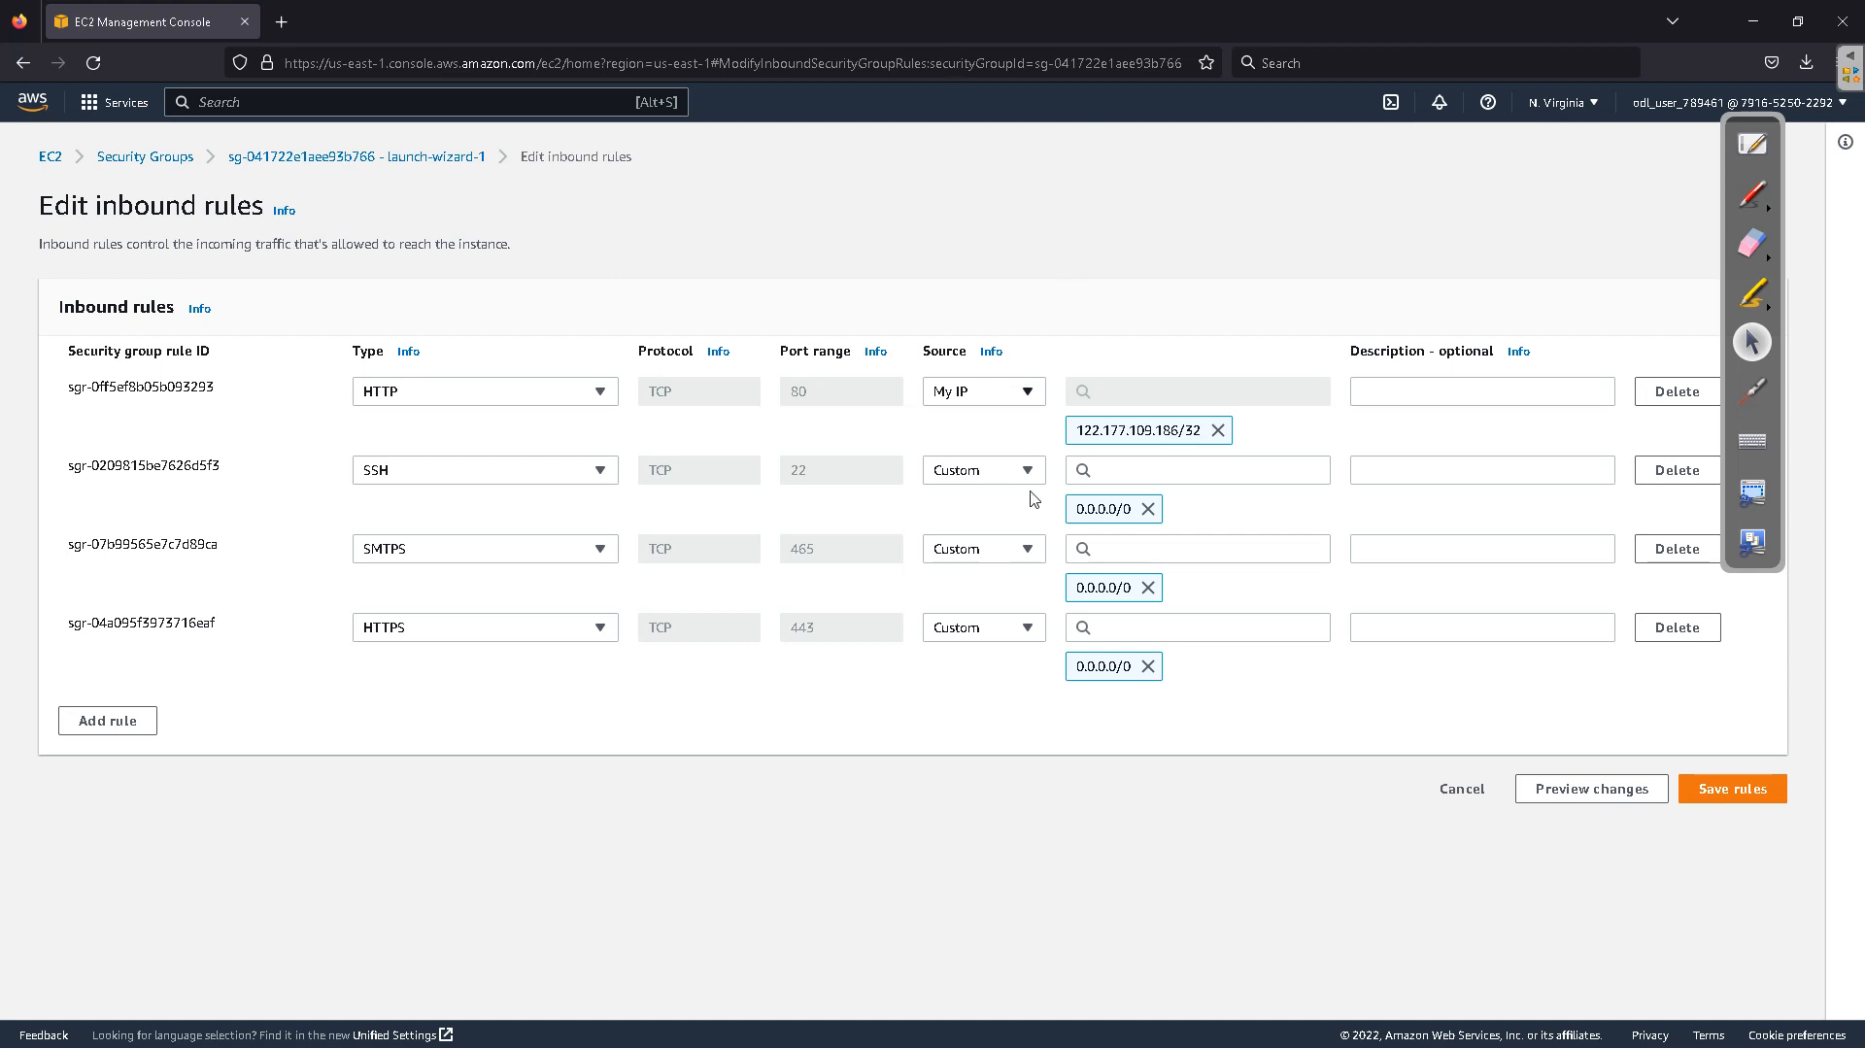
{"action": "left_click", "coordinate": [970, 394]}
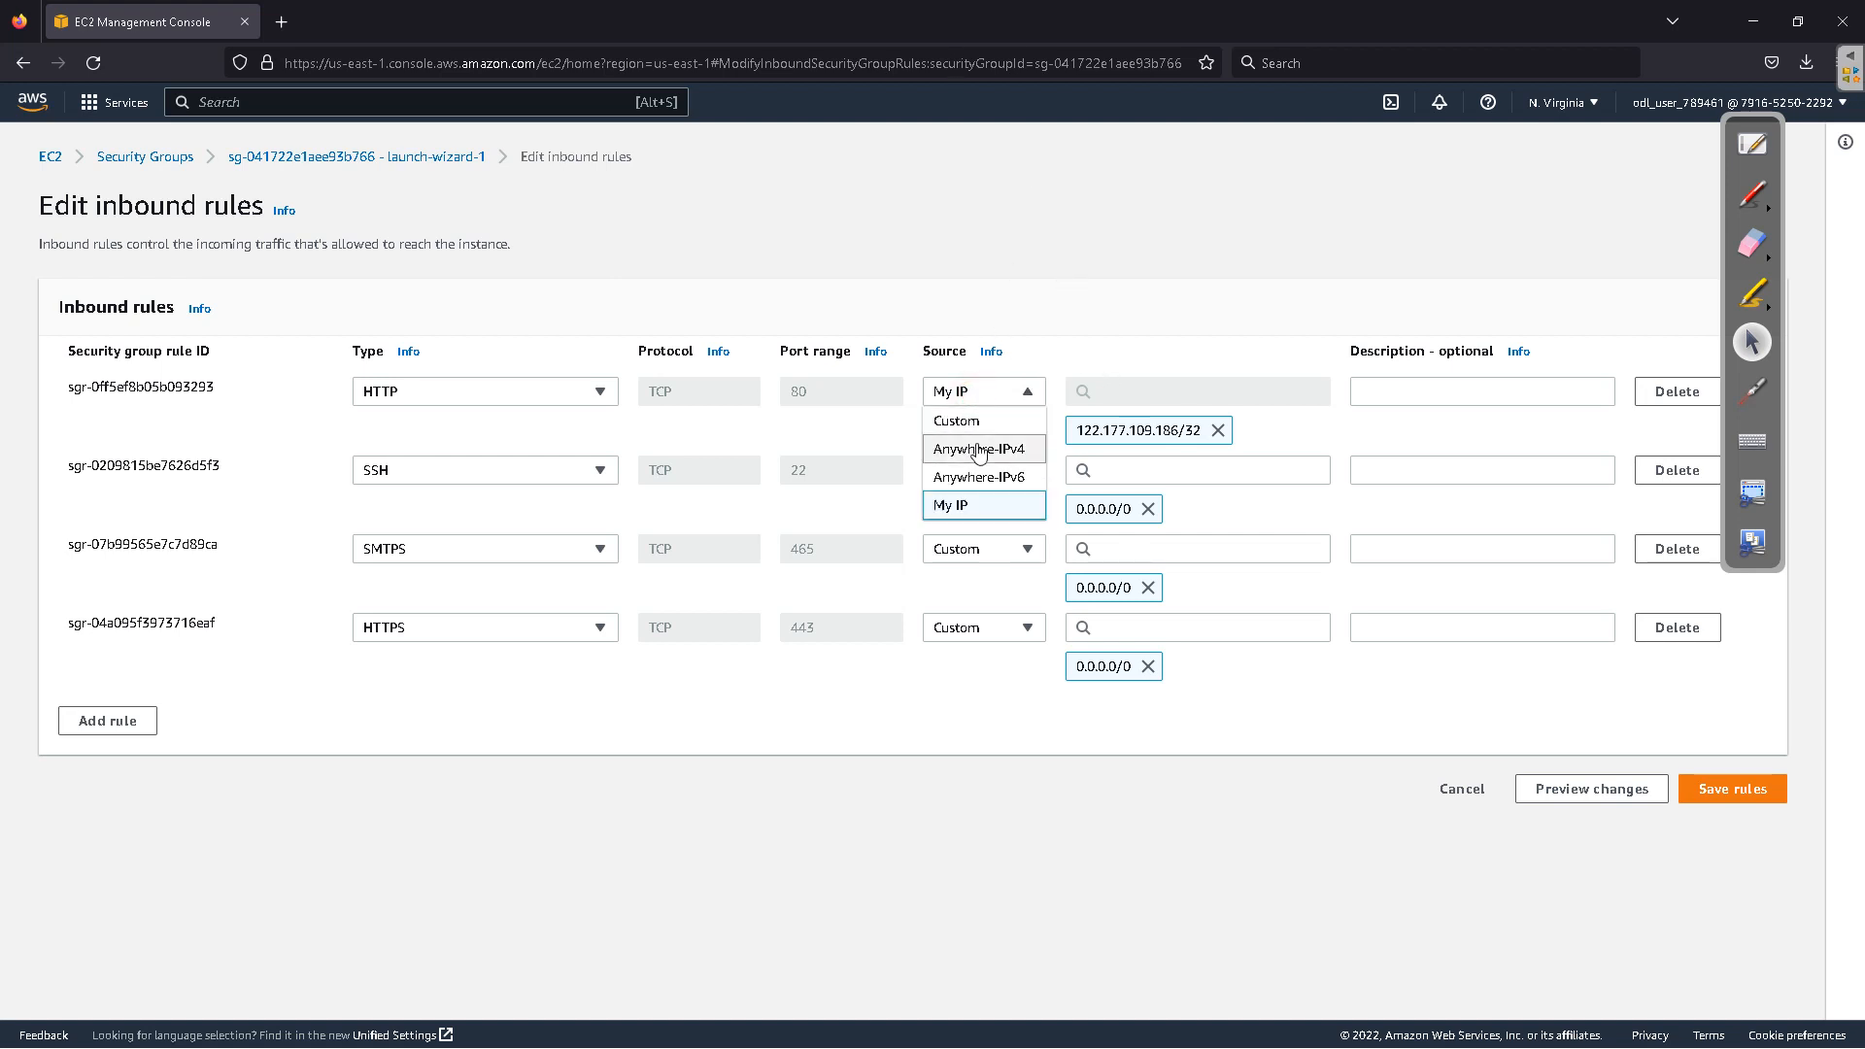
{"action": "left_click", "coordinate": [976, 443]}
{"action": "left_click", "coordinate": [1026, 478]}
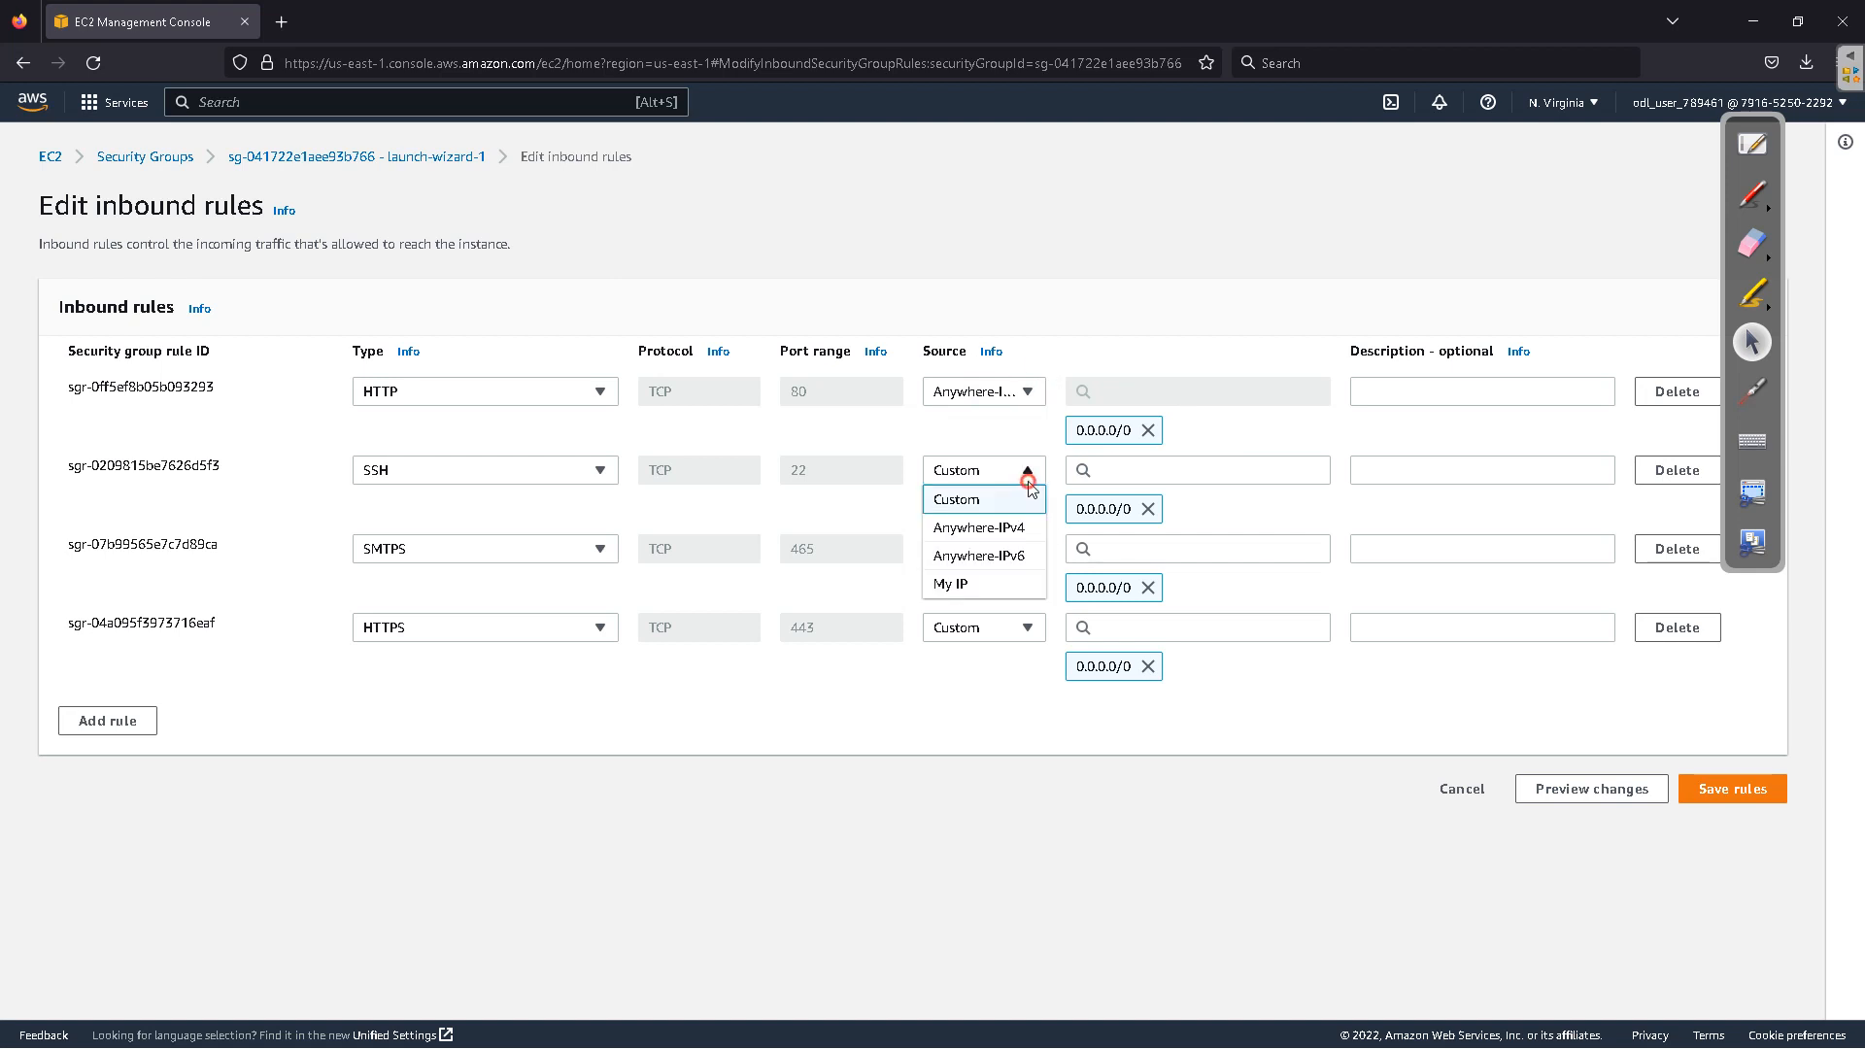
{"action": "left_click", "coordinate": [592, 749]}
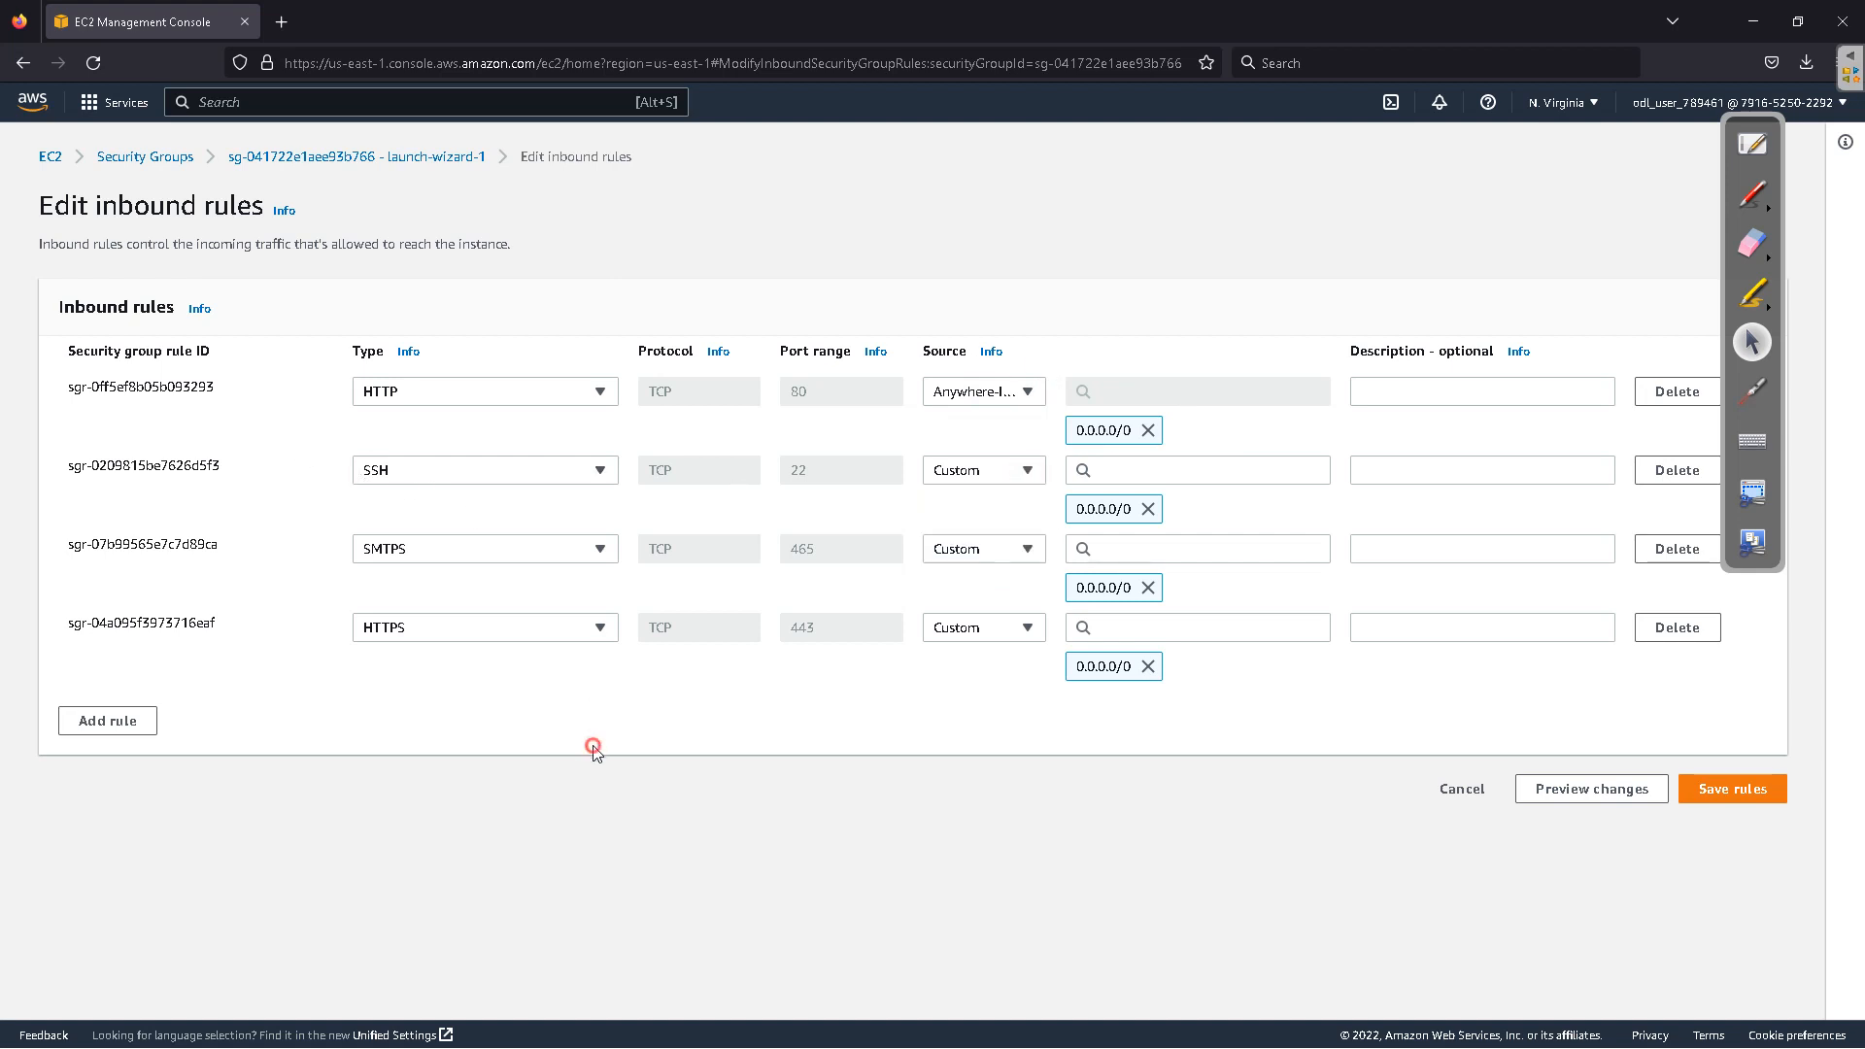
Step: Add an inbound SMTP rule with source Anywhere-IPv4 and save the rules
{"action": "left_click", "coordinate": [122, 729]}
{"action": "left_click", "coordinate": [504, 716]}
{"action": "scroll", "coordinate": [457, 619], "scroll_direction": "down", "scroll_amount": 2}
{"action": "scroll", "coordinate": [437, 622], "scroll_direction": "down", "scroll_amount": 6}
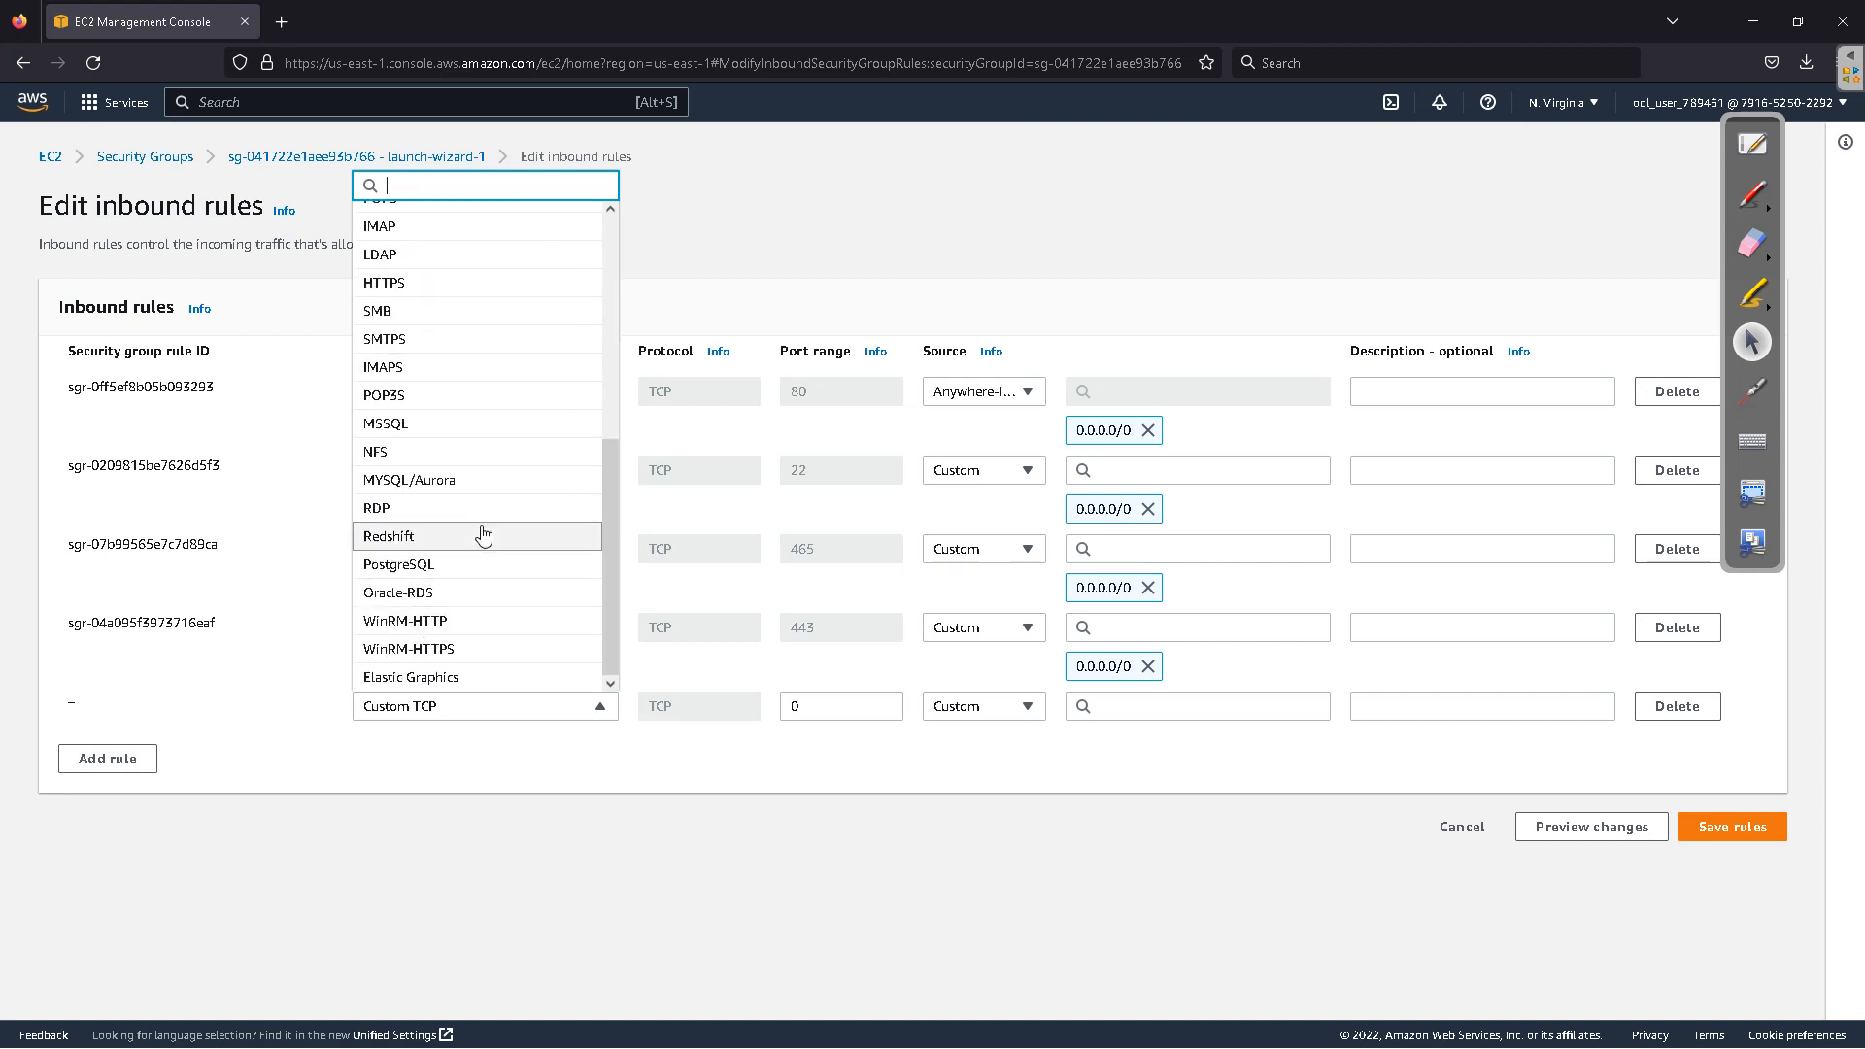
{"action": "scroll", "coordinate": [421, 479], "scroll_direction": "up", "scroll_amount": 8}
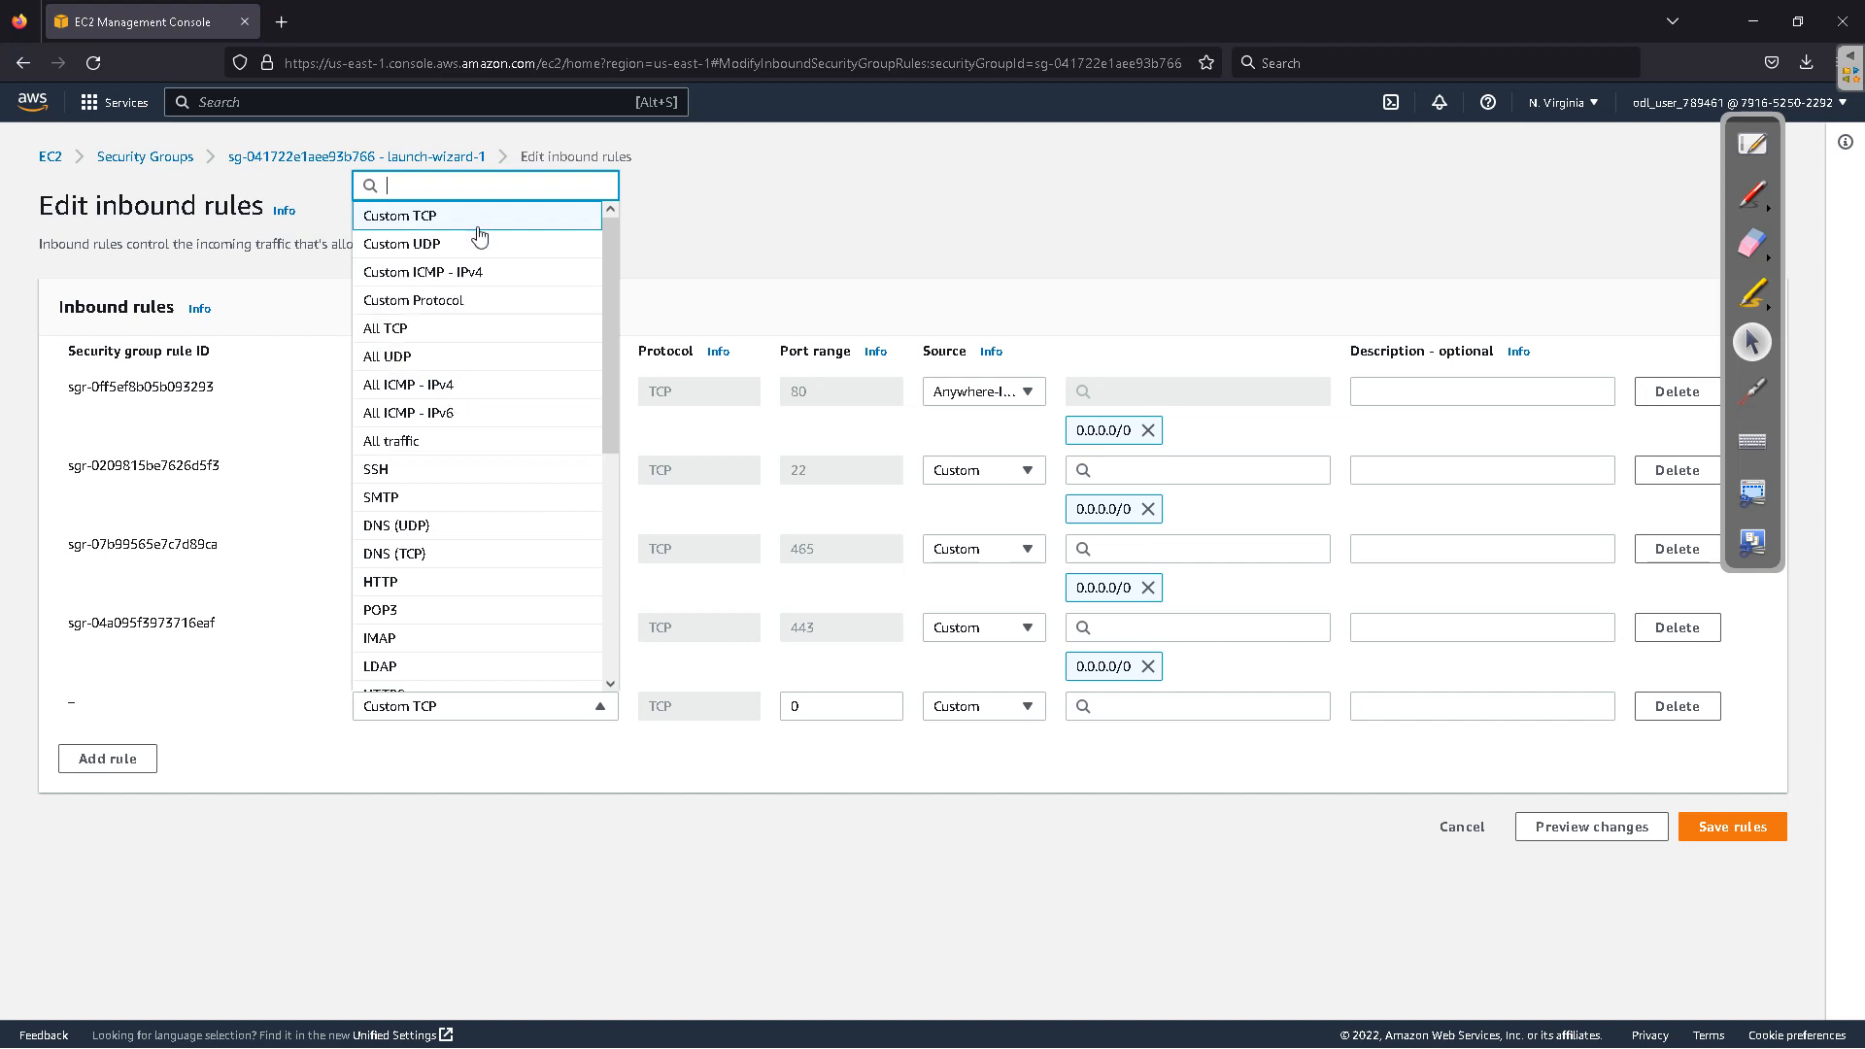
{"action": "left_click", "coordinate": [398, 499]}
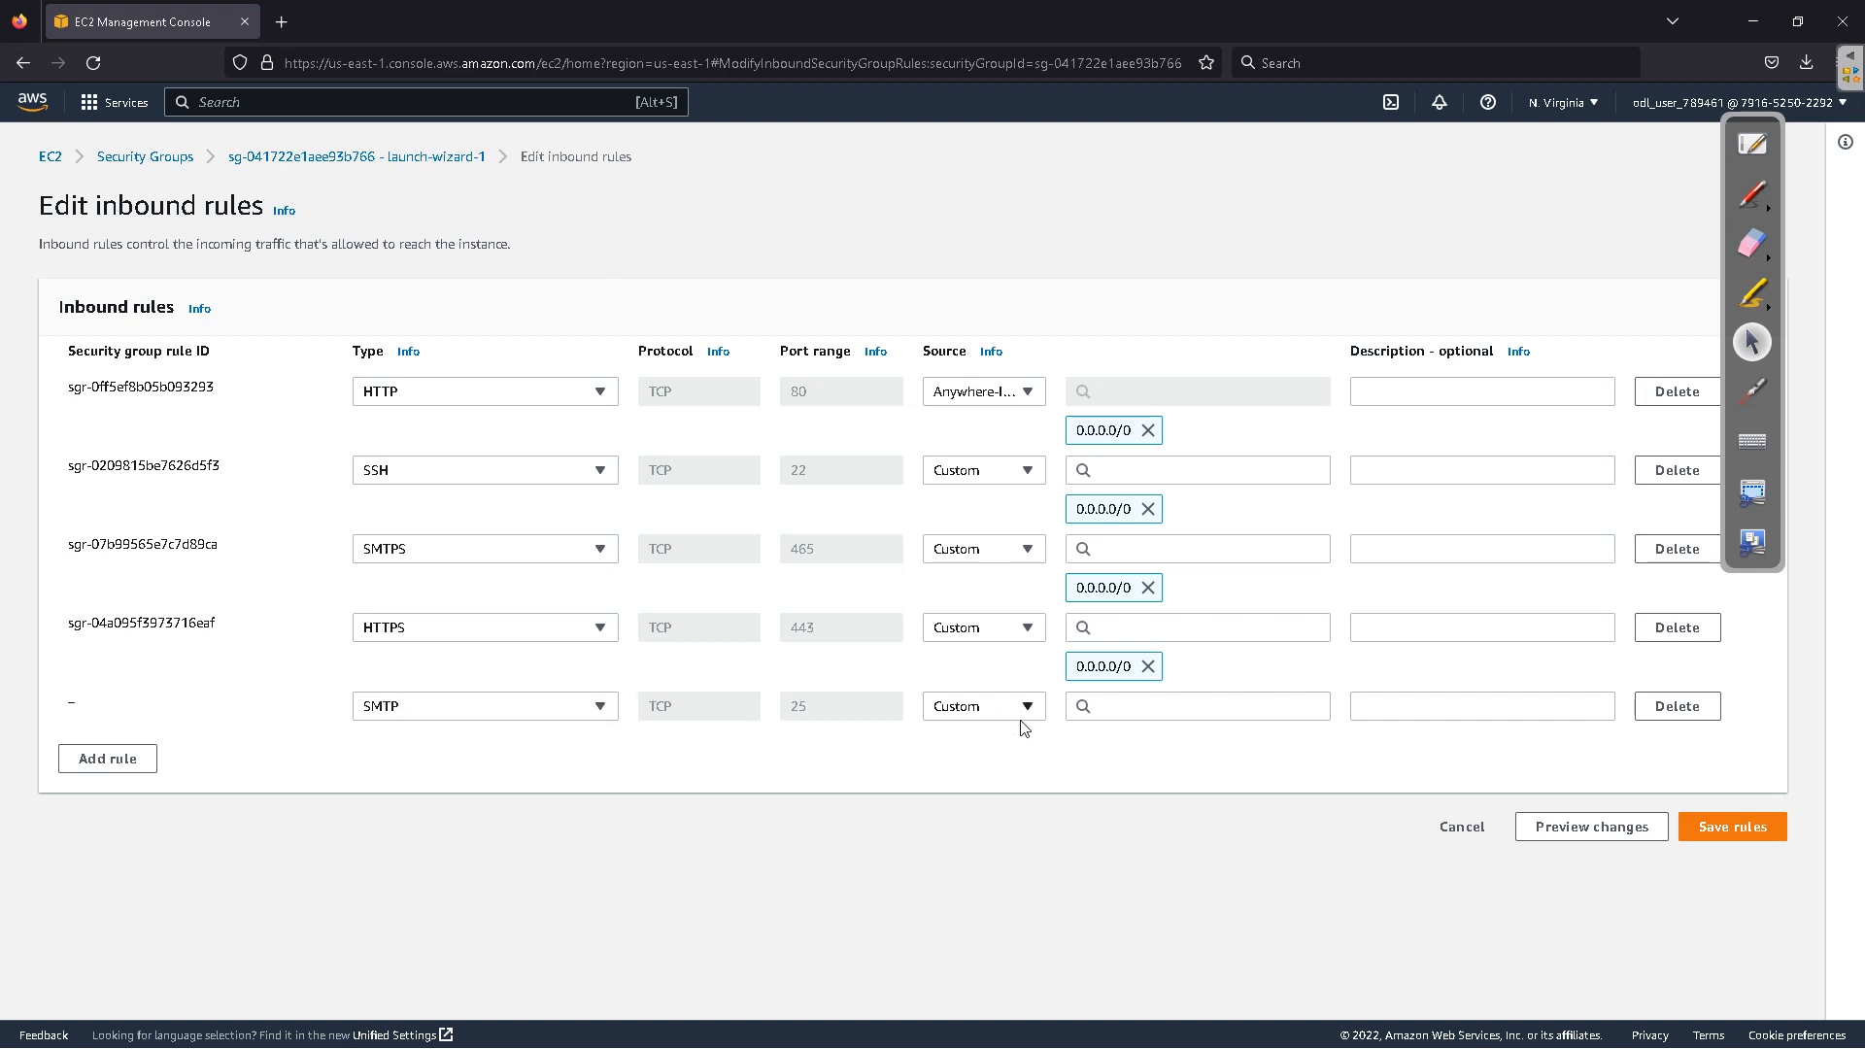
{"action": "double_click", "coordinate": [797, 392]}
{"action": "double_click", "coordinate": [815, 695]}
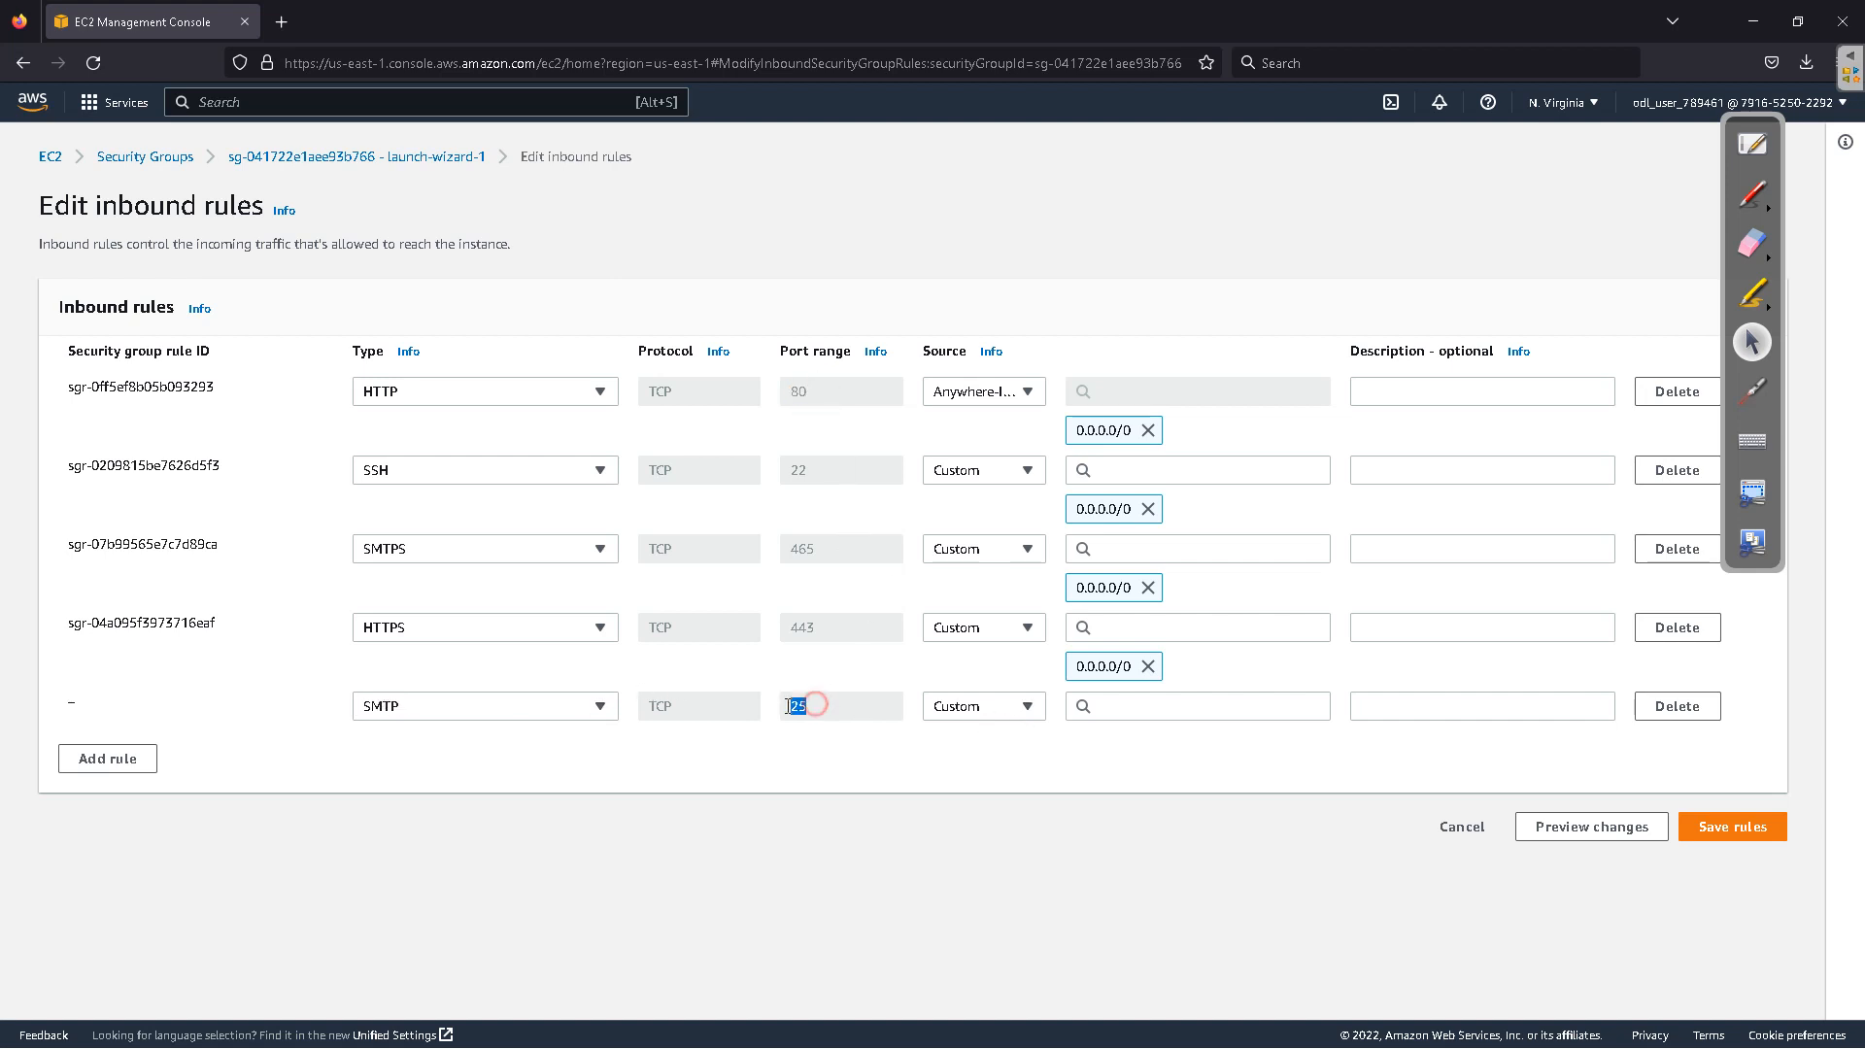
{"action": "left_click", "coordinate": [969, 714]}
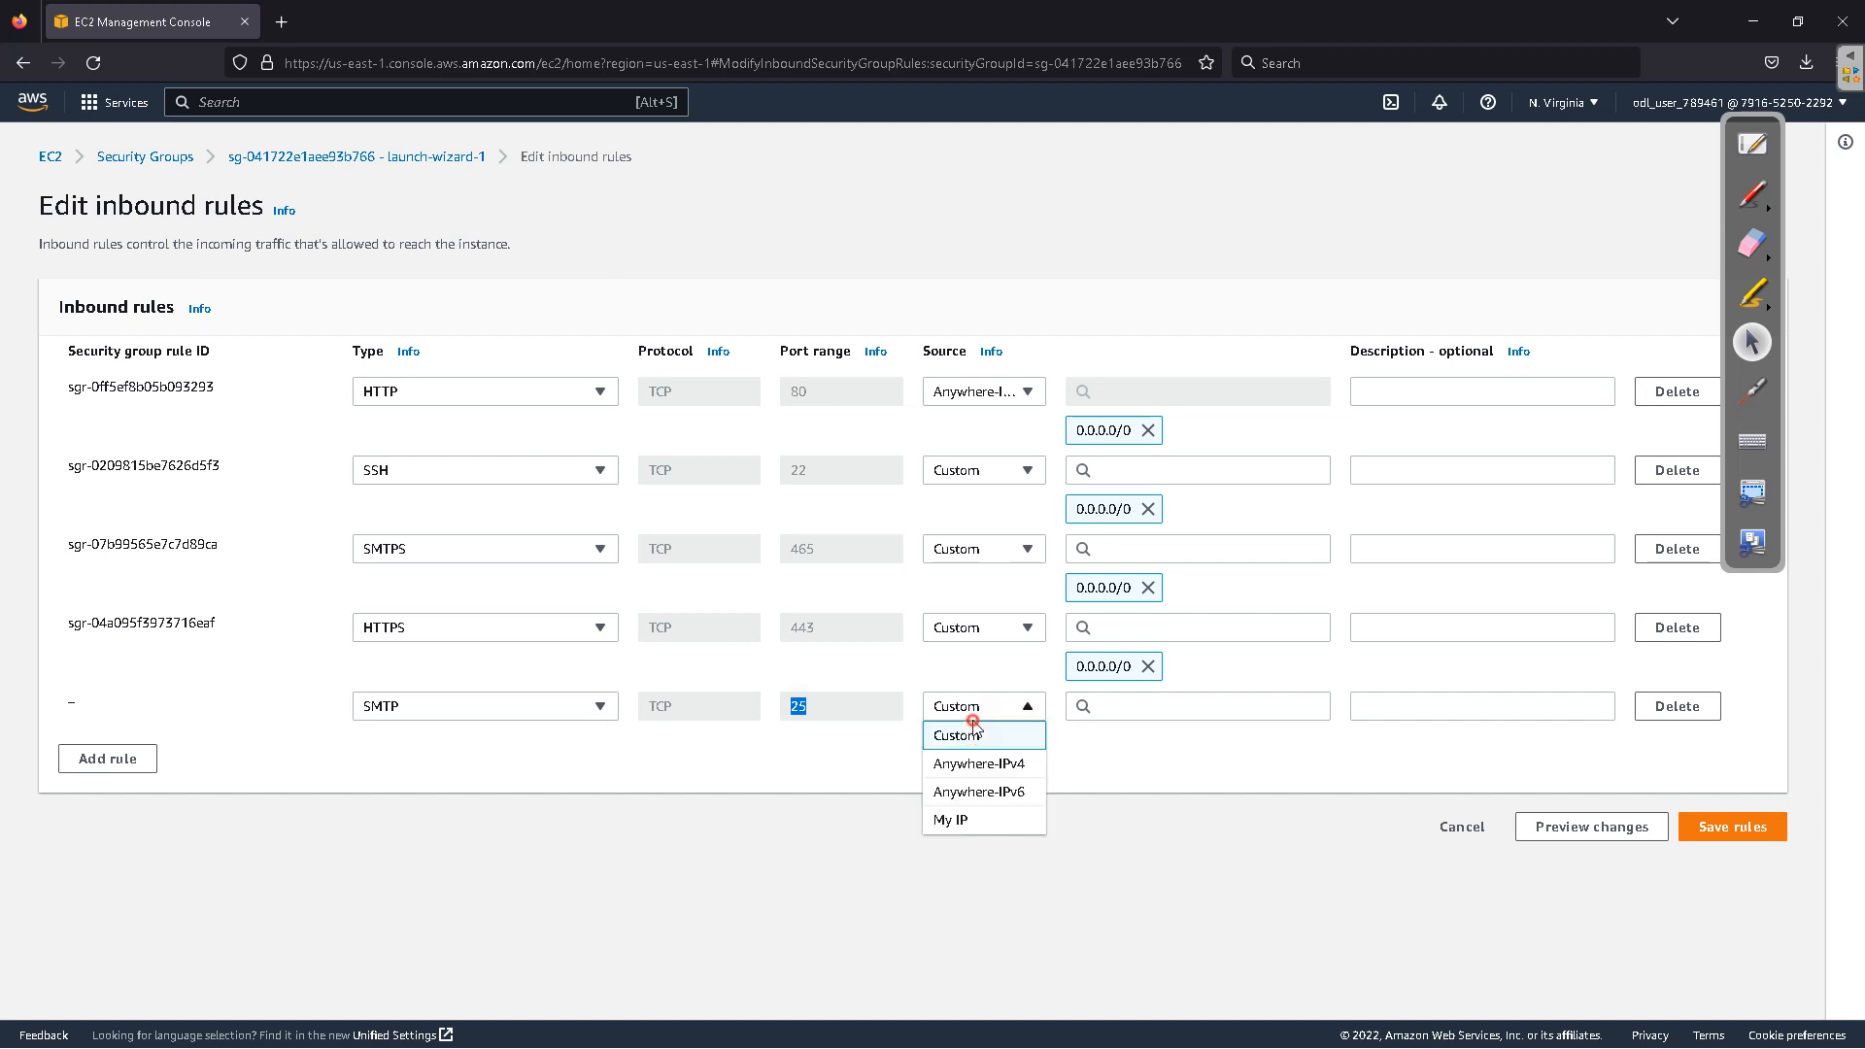
{"action": "left_click", "coordinate": [1008, 765]}
{"action": "left_click", "coordinate": [969, 767]}
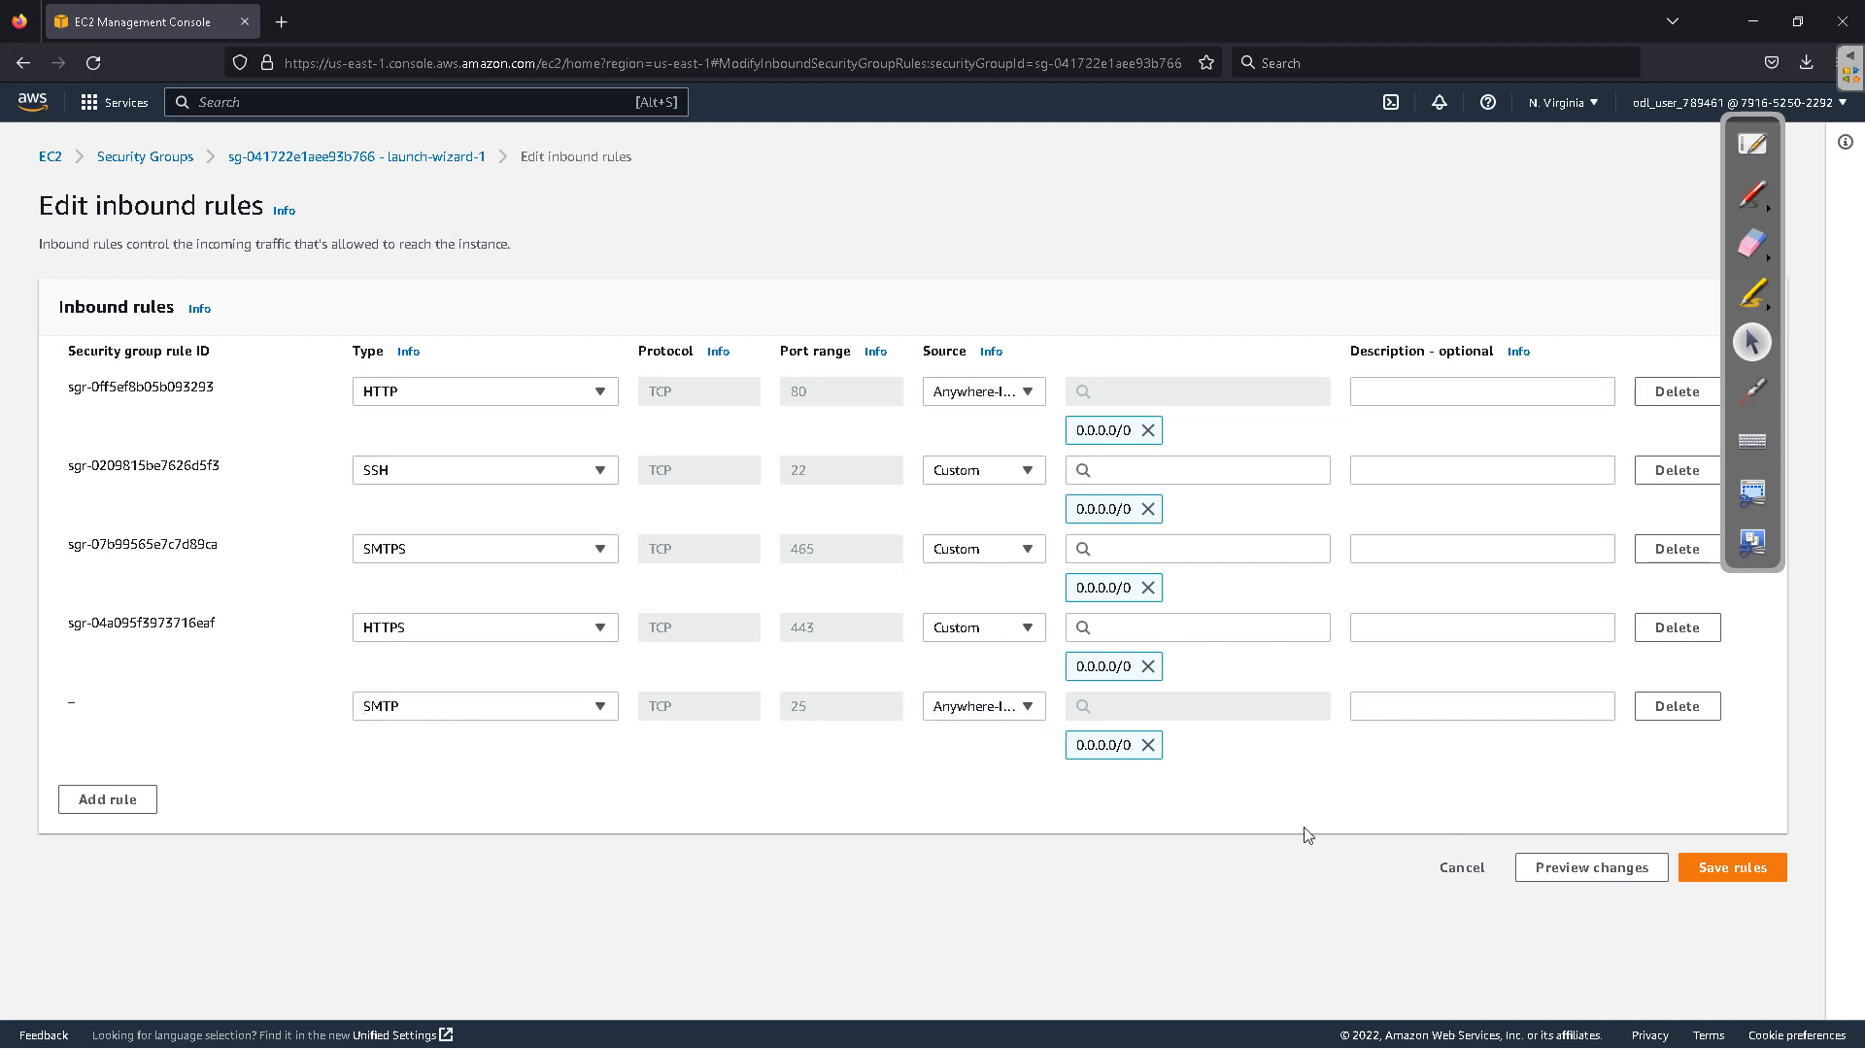
{"action": "left_click", "coordinate": [1714, 864]}
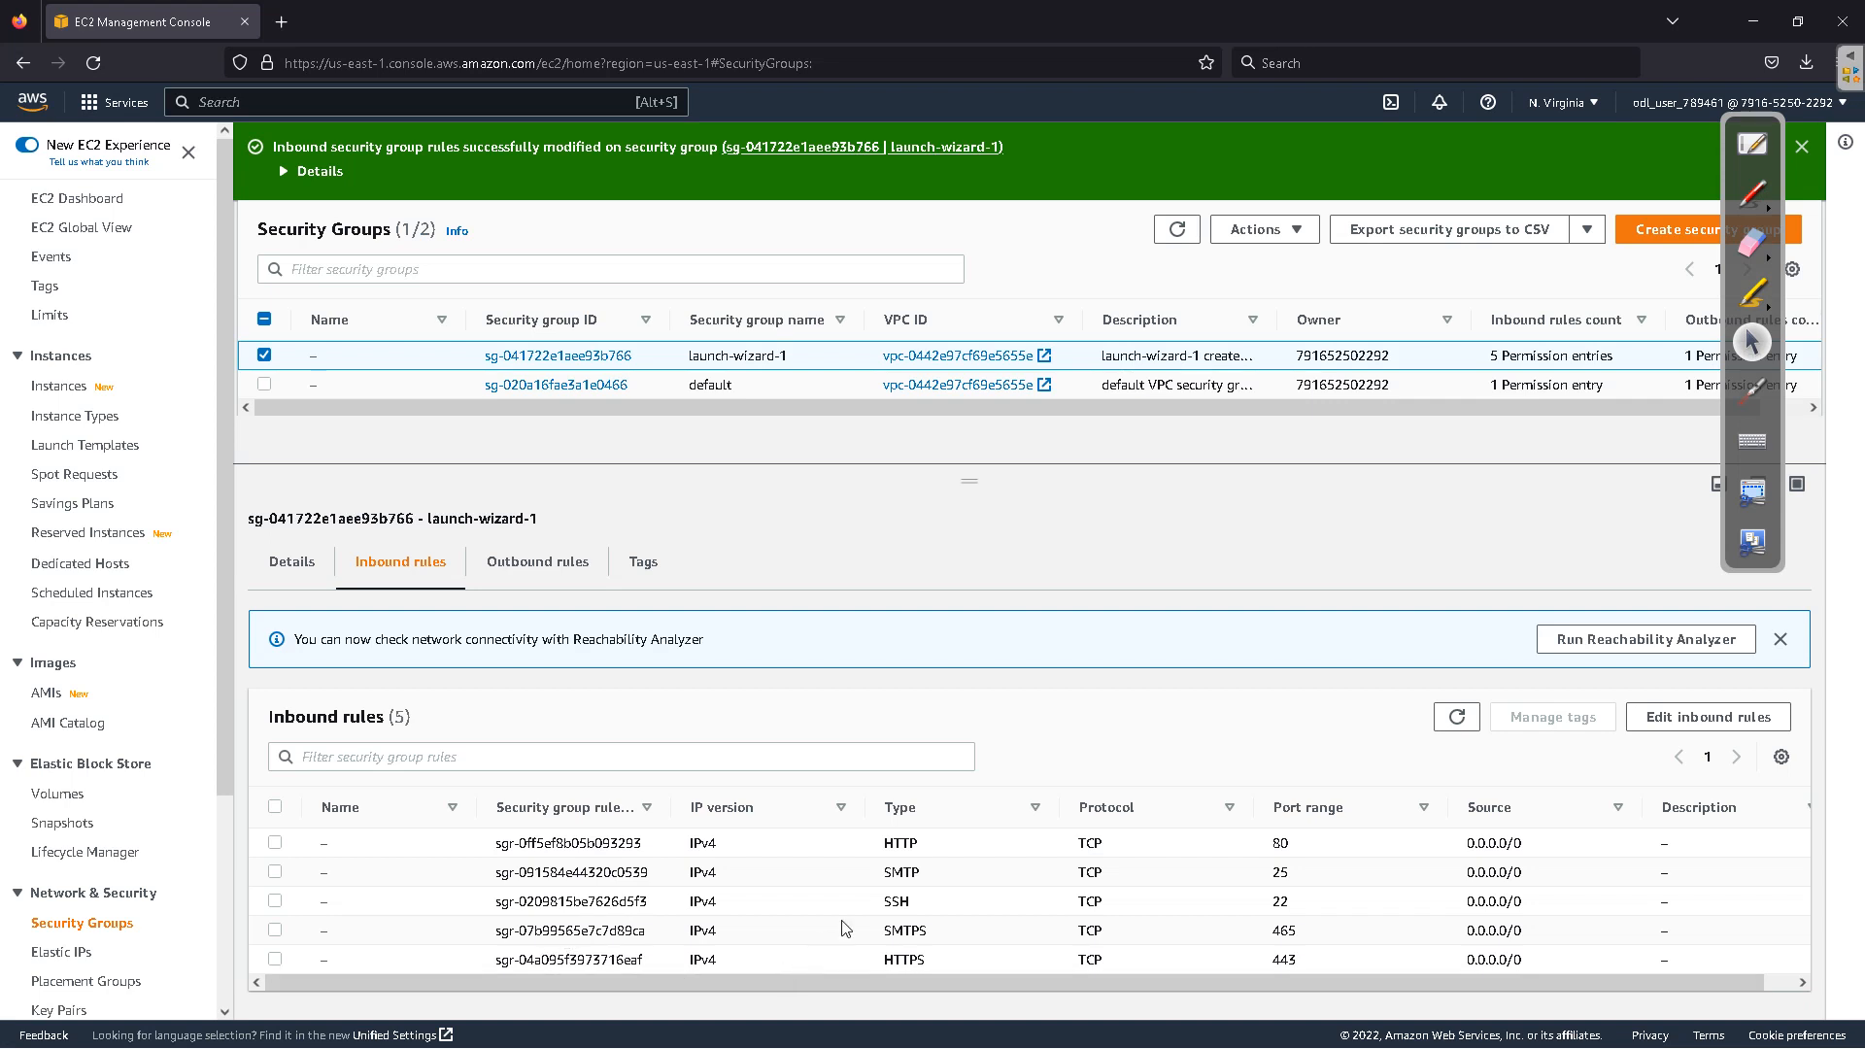
Step: Check the new SMTP inbound rule and open the outbound rules of launch-wizard-1 for editing
{"action": "left_click_drag", "start_coordinate": [846, 870], "coordinate": [493, 878]}
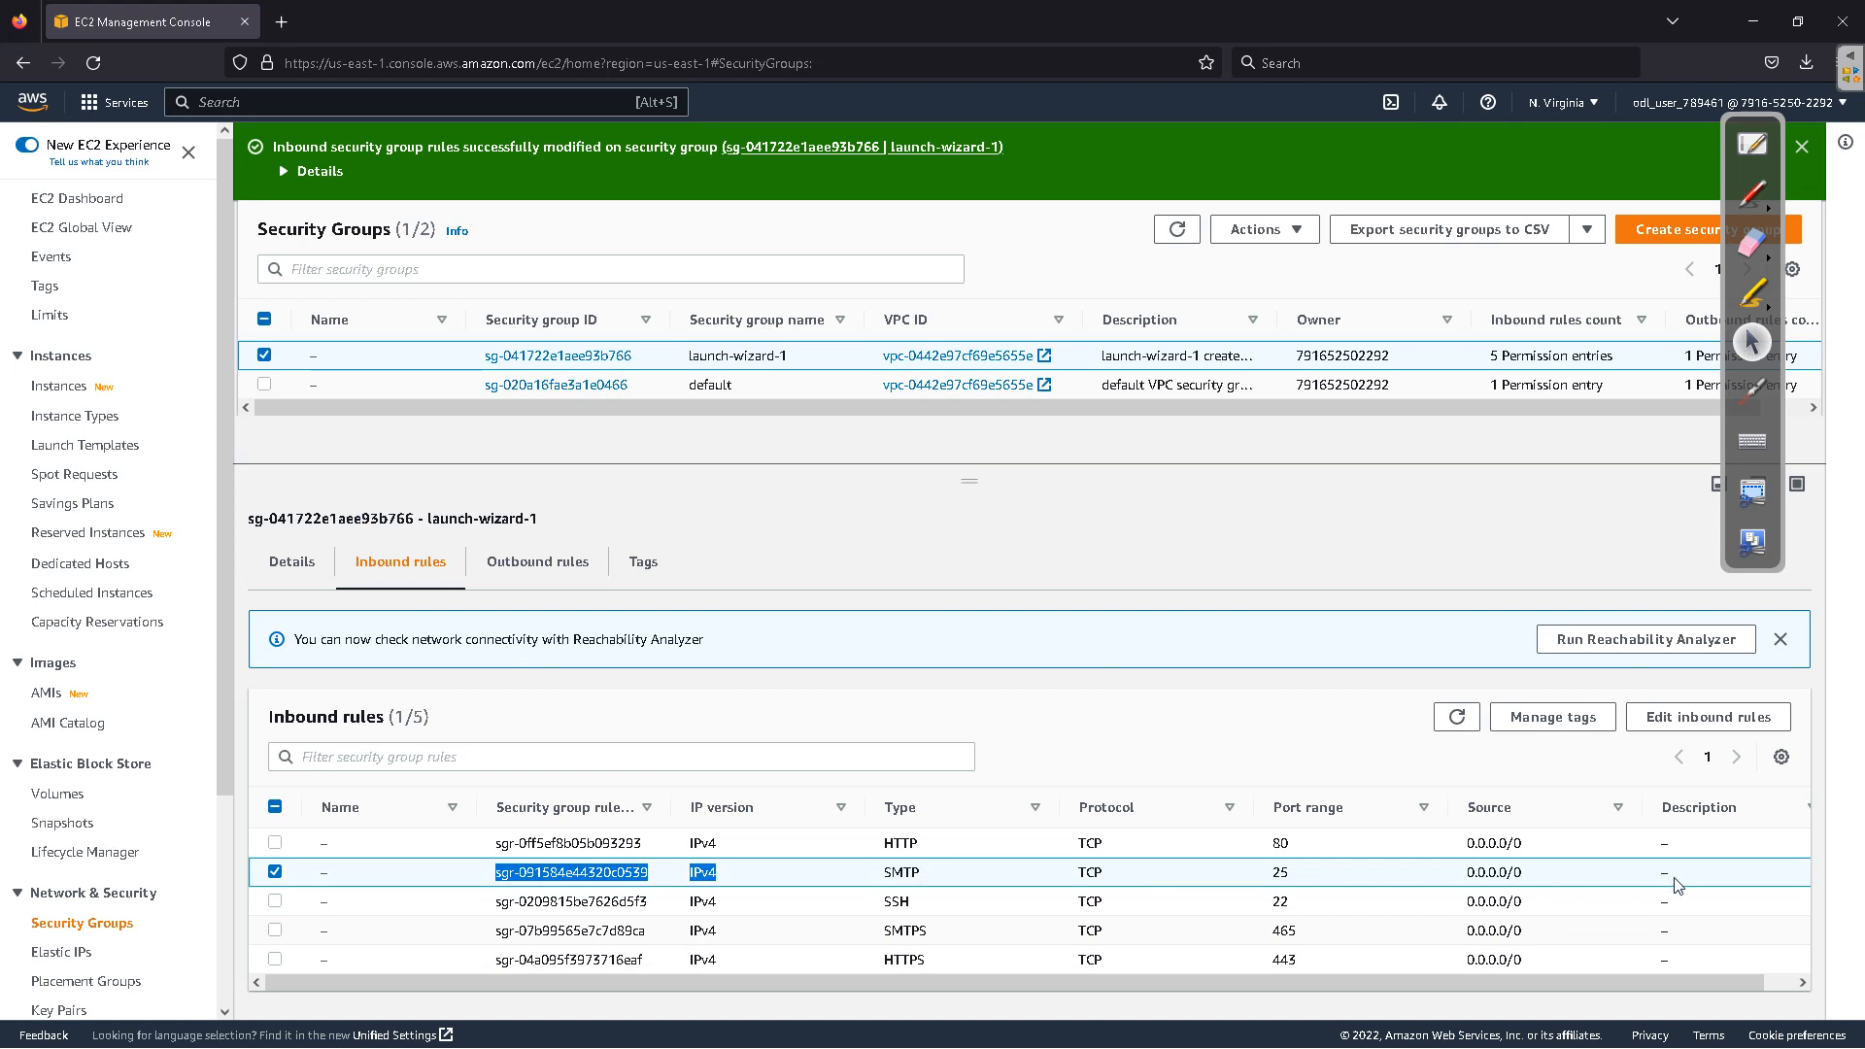
{"action": "left_click", "coordinate": [1214, 488]}
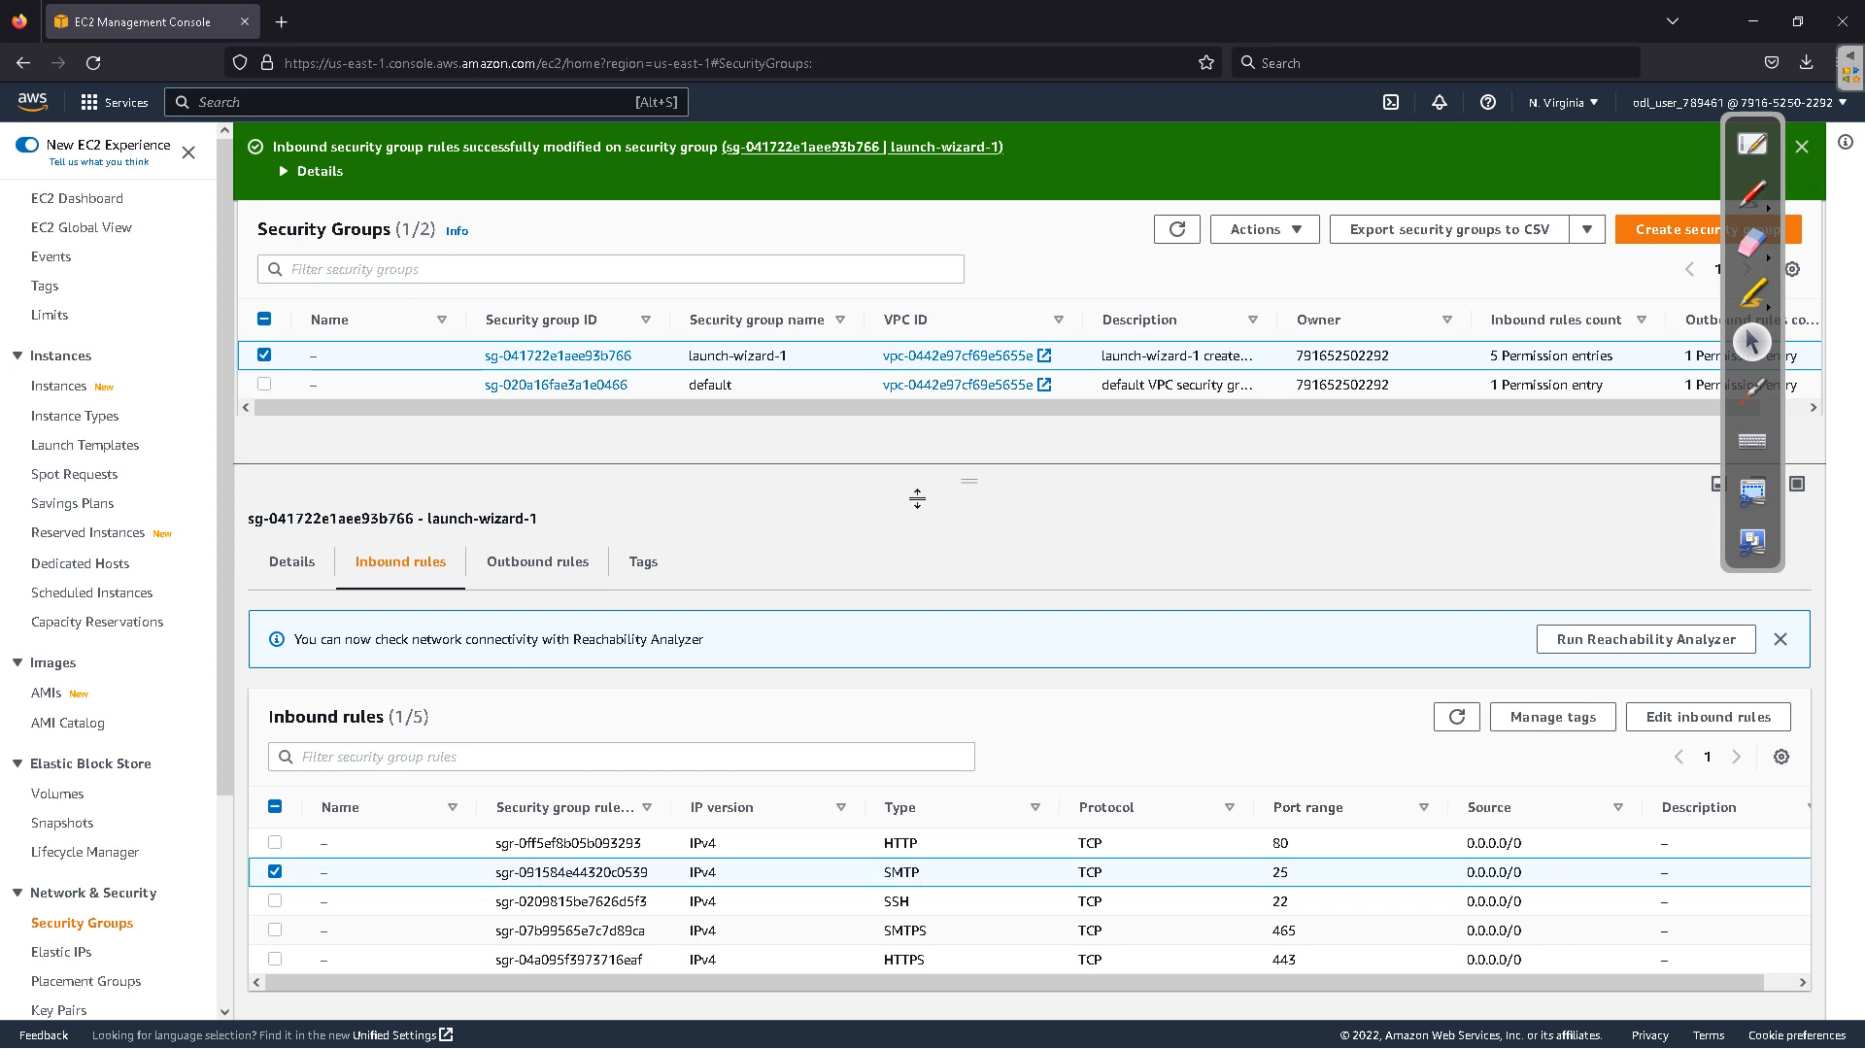
{"action": "left_click", "coordinate": [540, 582]}
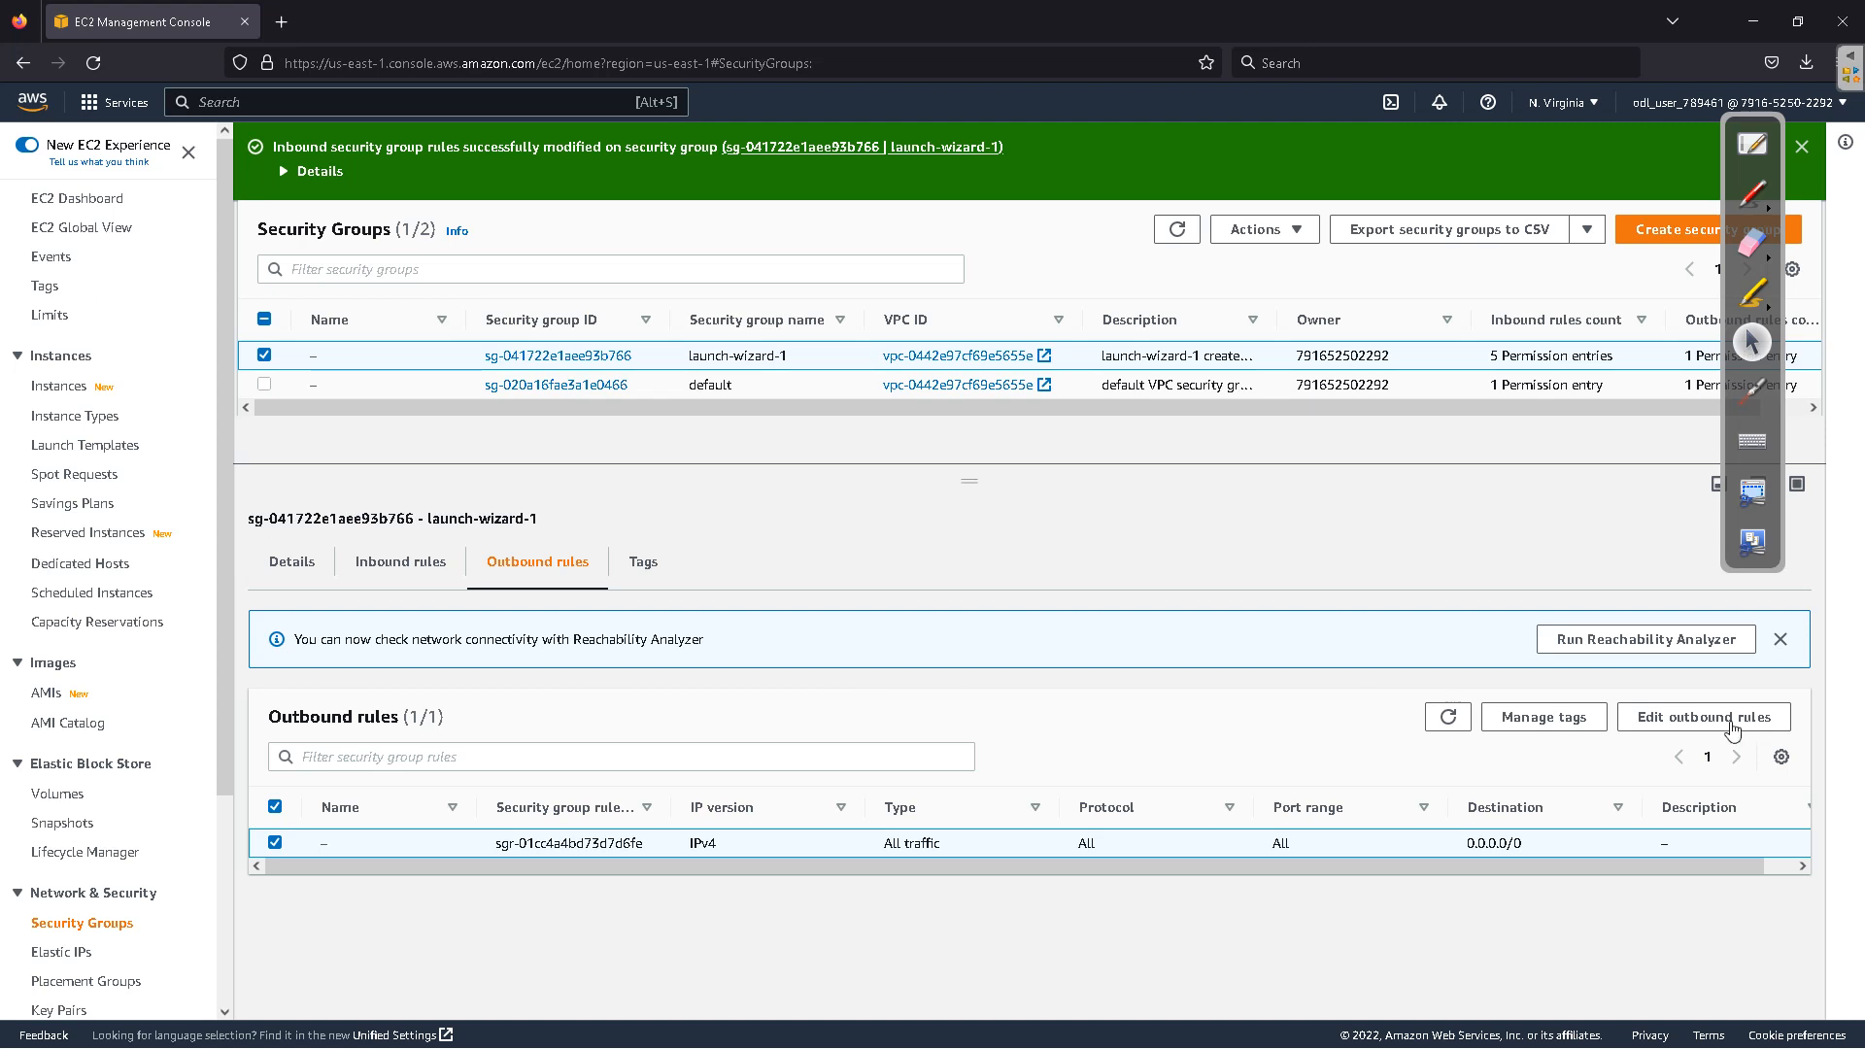
{"action": "left_click", "coordinate": [1725, 718]}
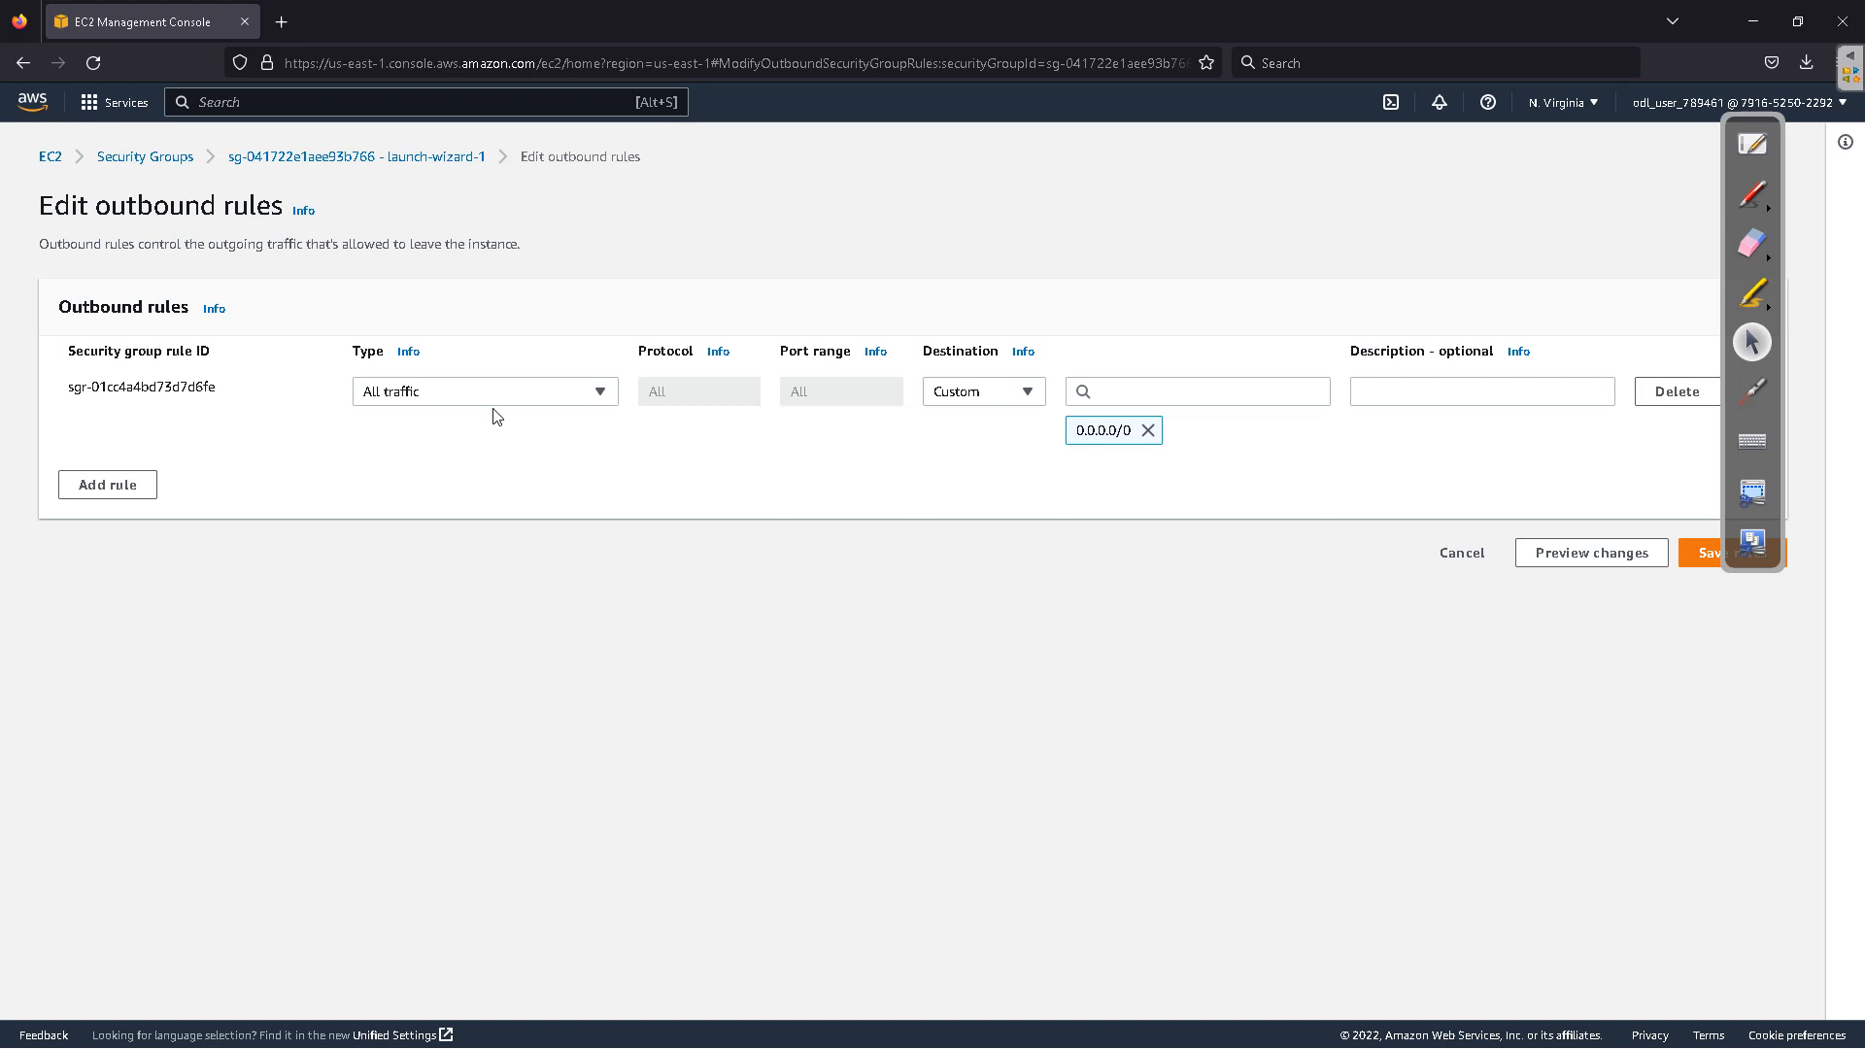
Step: Handwrite "ABC Company" over the page in red pen and draw three arrows branching down from it
{"action": "left_click", "coordinate": [1752, 194]}
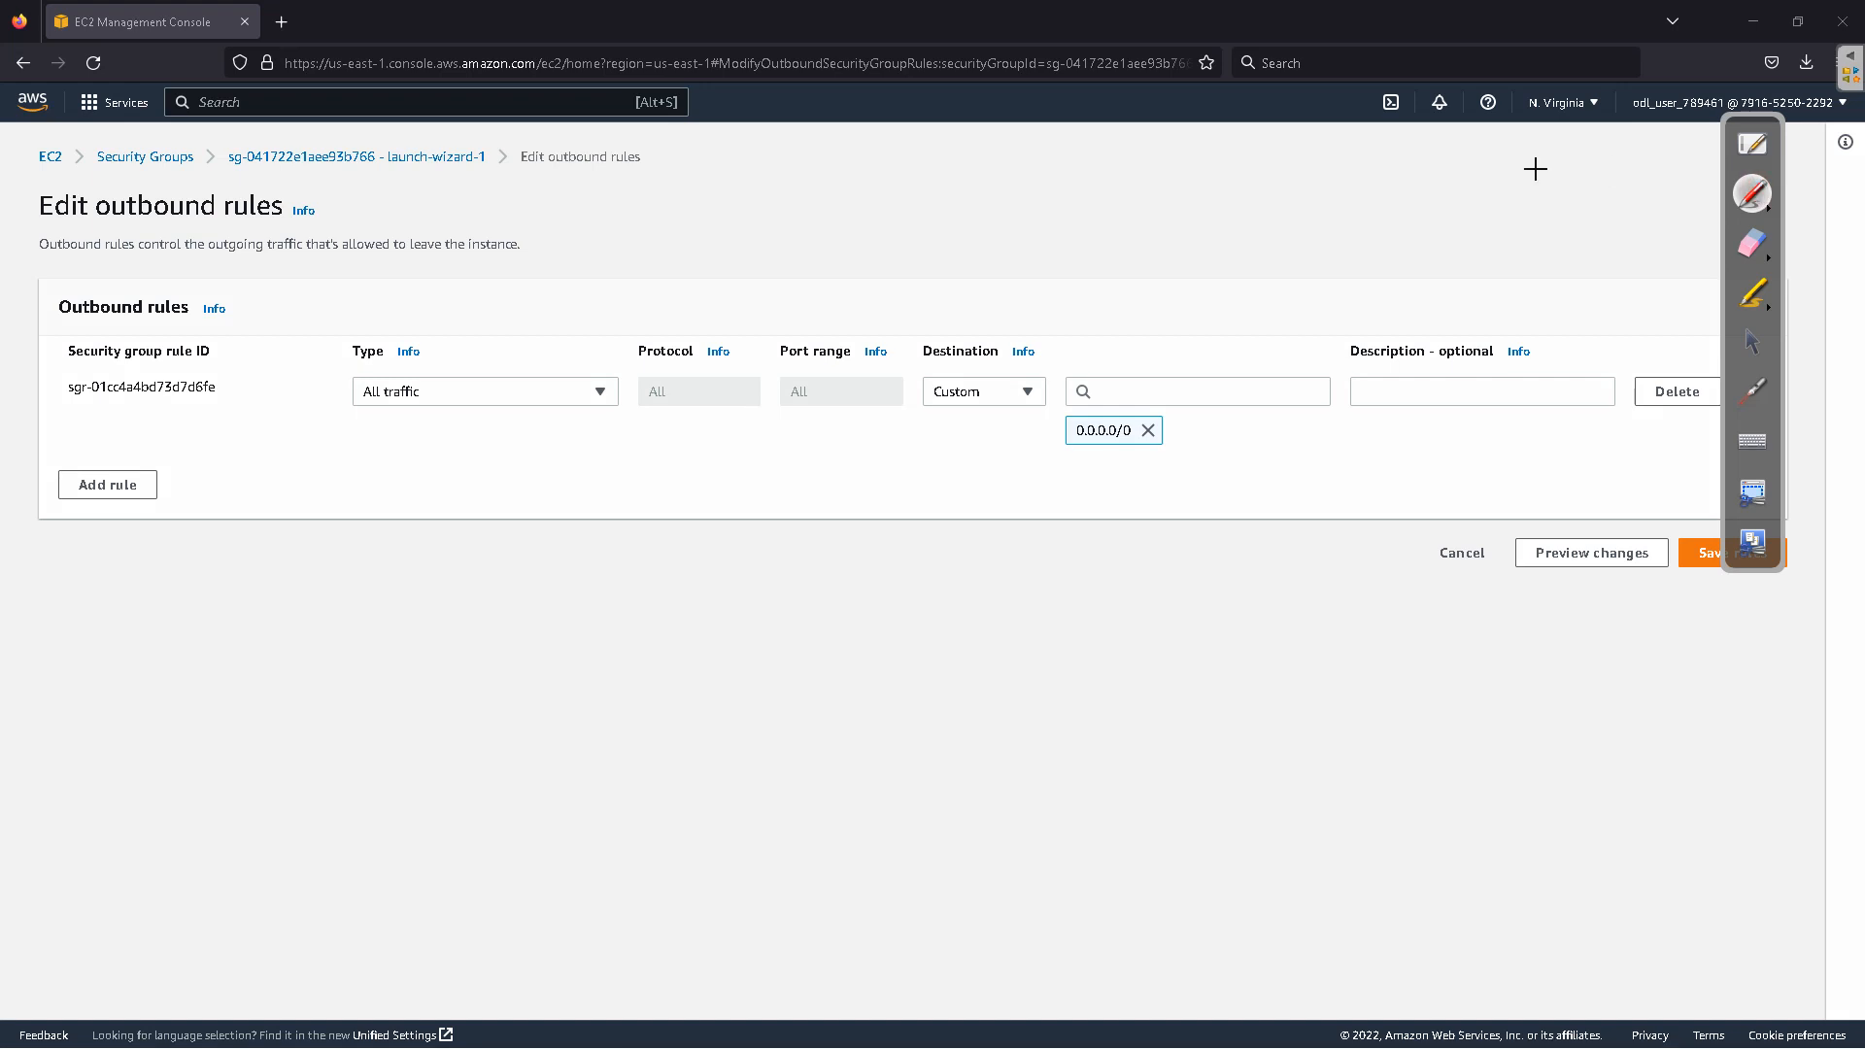
{"action": "mouse_move", "coordinate": [579, 497]}
{"action": "left_mouse_down"}
{"action": "mouse_move", "coordinate": [583, 476]}
{"action": "mouse_move", "coordinate": [631, 457]}
{"action": "mouse_move", "coordinate": [641, 476]}
{"action": "mouse_move", "coordinate": [855, 445]}
{"action": "mouse_move", "coordinate": [858, 478]}
{"action": "left_mouse_up"}
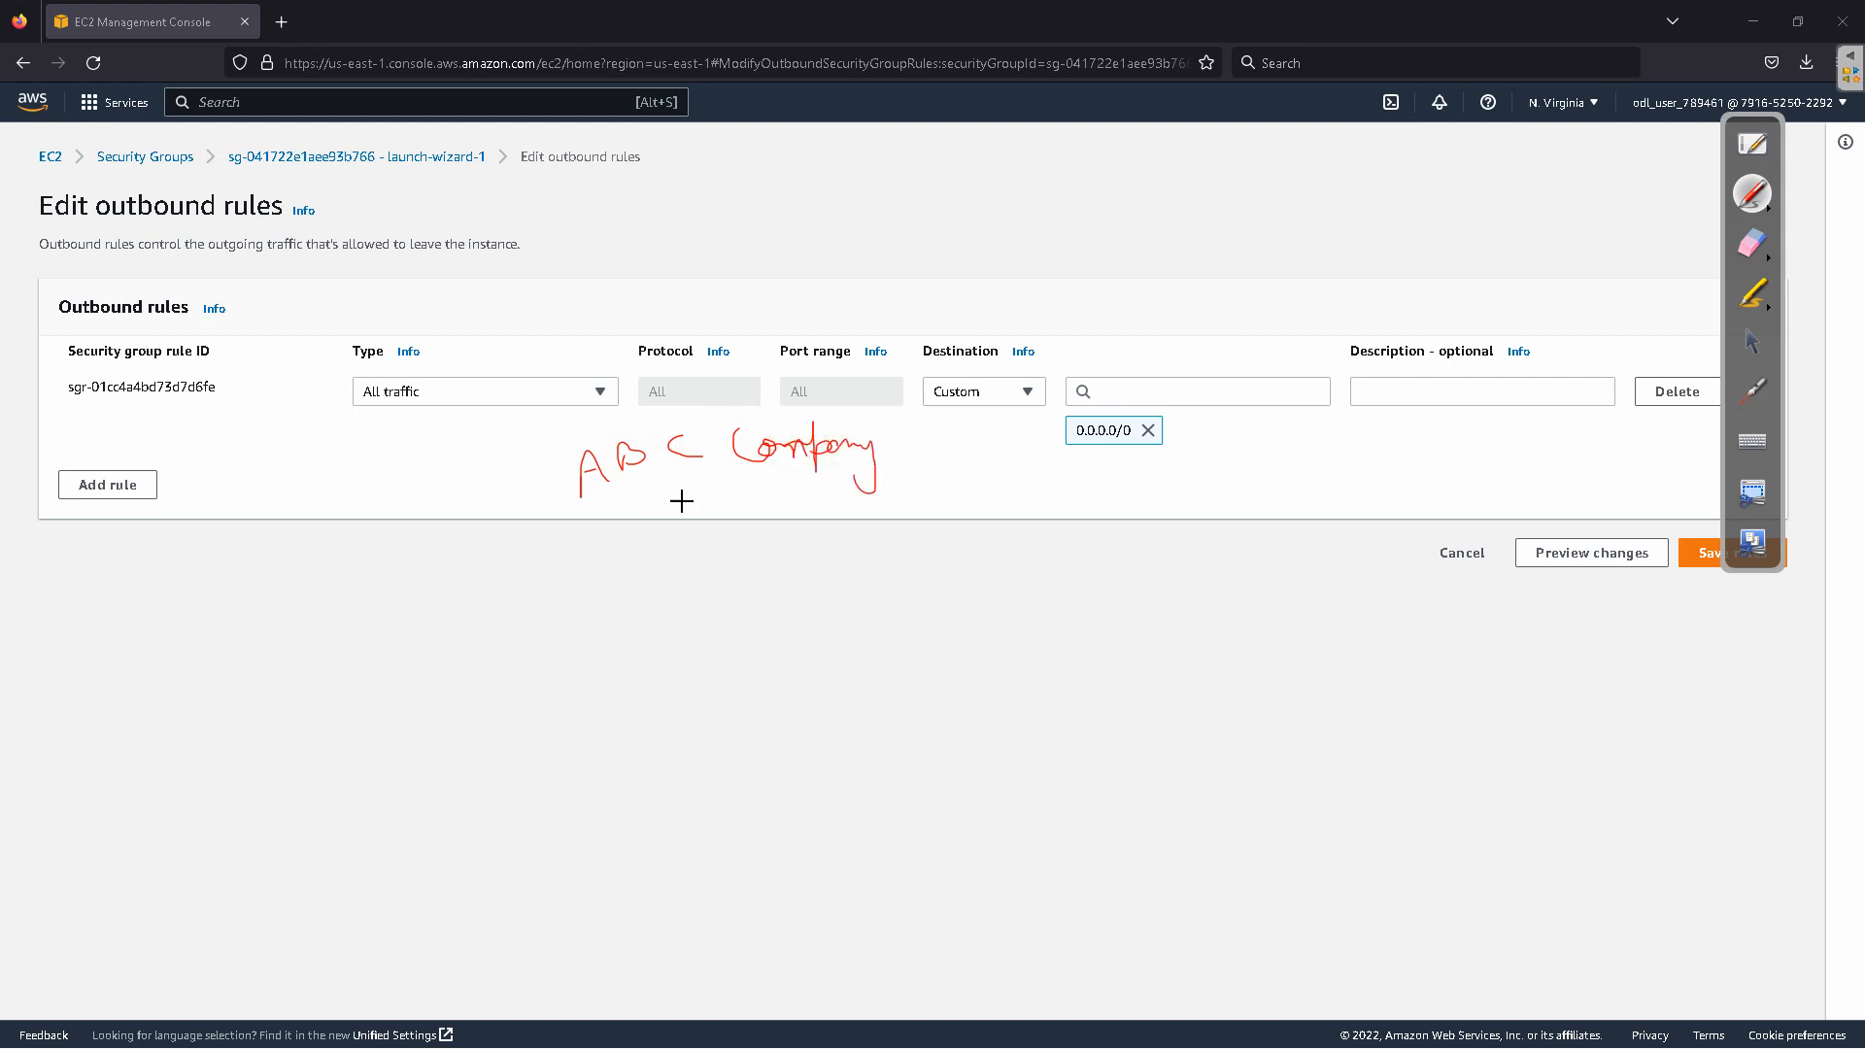
{"action": "mouse_move", "coordinate": [734, 474]}
{"action": "left_mouse_down"}
{"action": "mouse_move", "coordinate": [544, 666]}
{"action": "mouse_move", "coordinate": [573, 656]}
{"action": "left_mouse_up"}
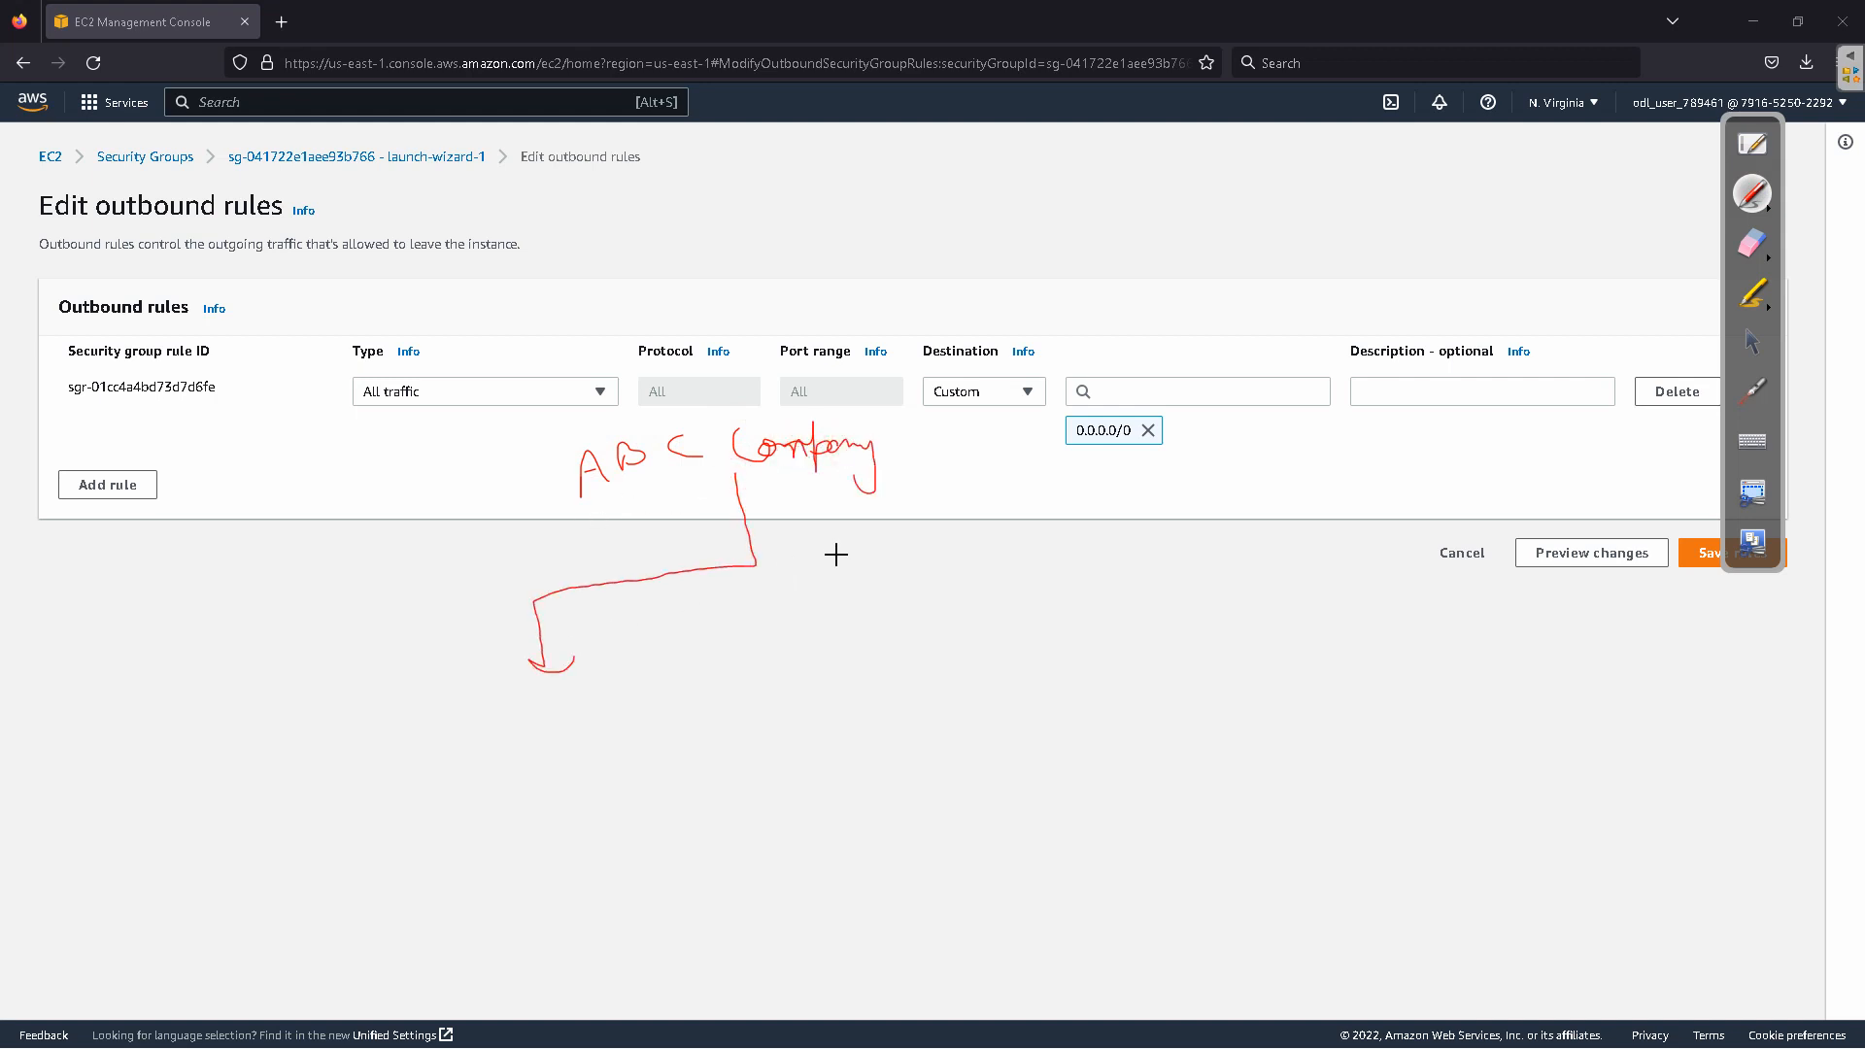
{"action": "mouse_move", "coordinate": [782, 563]}
{"action": "left_mouse_down"}
{"action": "mouse_move", "coordinate": [791, 657]}
{"action": "mouse_move", "coordinate": [1096, 610]}
{"action": "left_mouse_up"}
Step: Draw a red box beneath each of the three arrows
{"action": "left_click_drag", "start_coordinate": [466, 692], "coordinate": [481, 811]}
{"action": "mouse_move", "coordinate": [455, 695]}
{"action": "left_mouse_down"}
{"action": "mouse_move", "coordinate": [564, 682]}
{"action": "mouse_move", "coordinate": [658, 816]}
{"action": "mouse_move", "coordinate": [469, 786]}
{"action": "left_mouse_up"}
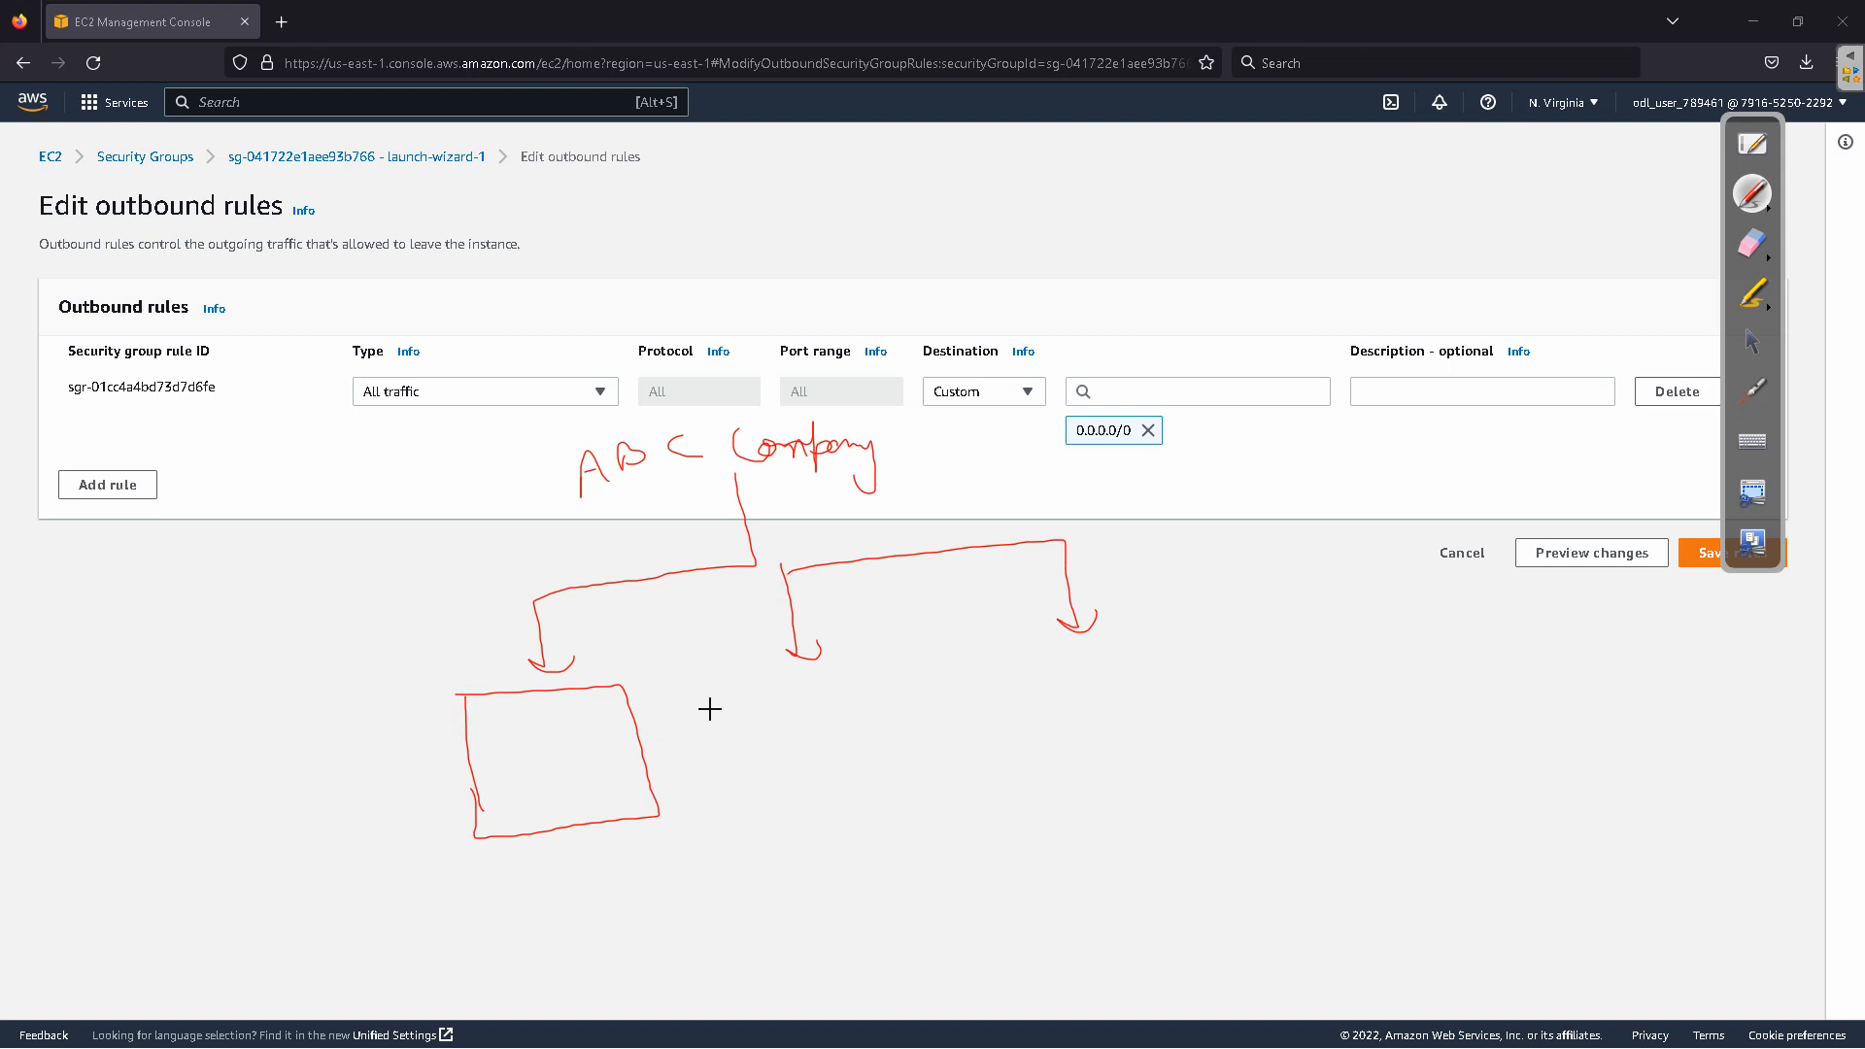
{"action": "mouse_move", "coordinate": [730, 688]}
{"action": "left_mouse_down"}
{"action": "mouse_move", "coordinate": [764, 799]}
{"action": "mouse_move", "coordinate": [885, 648]}
{"action": "mouse_move", "coordinate": [783, 799]}
{"action": "left_mouse_up"}
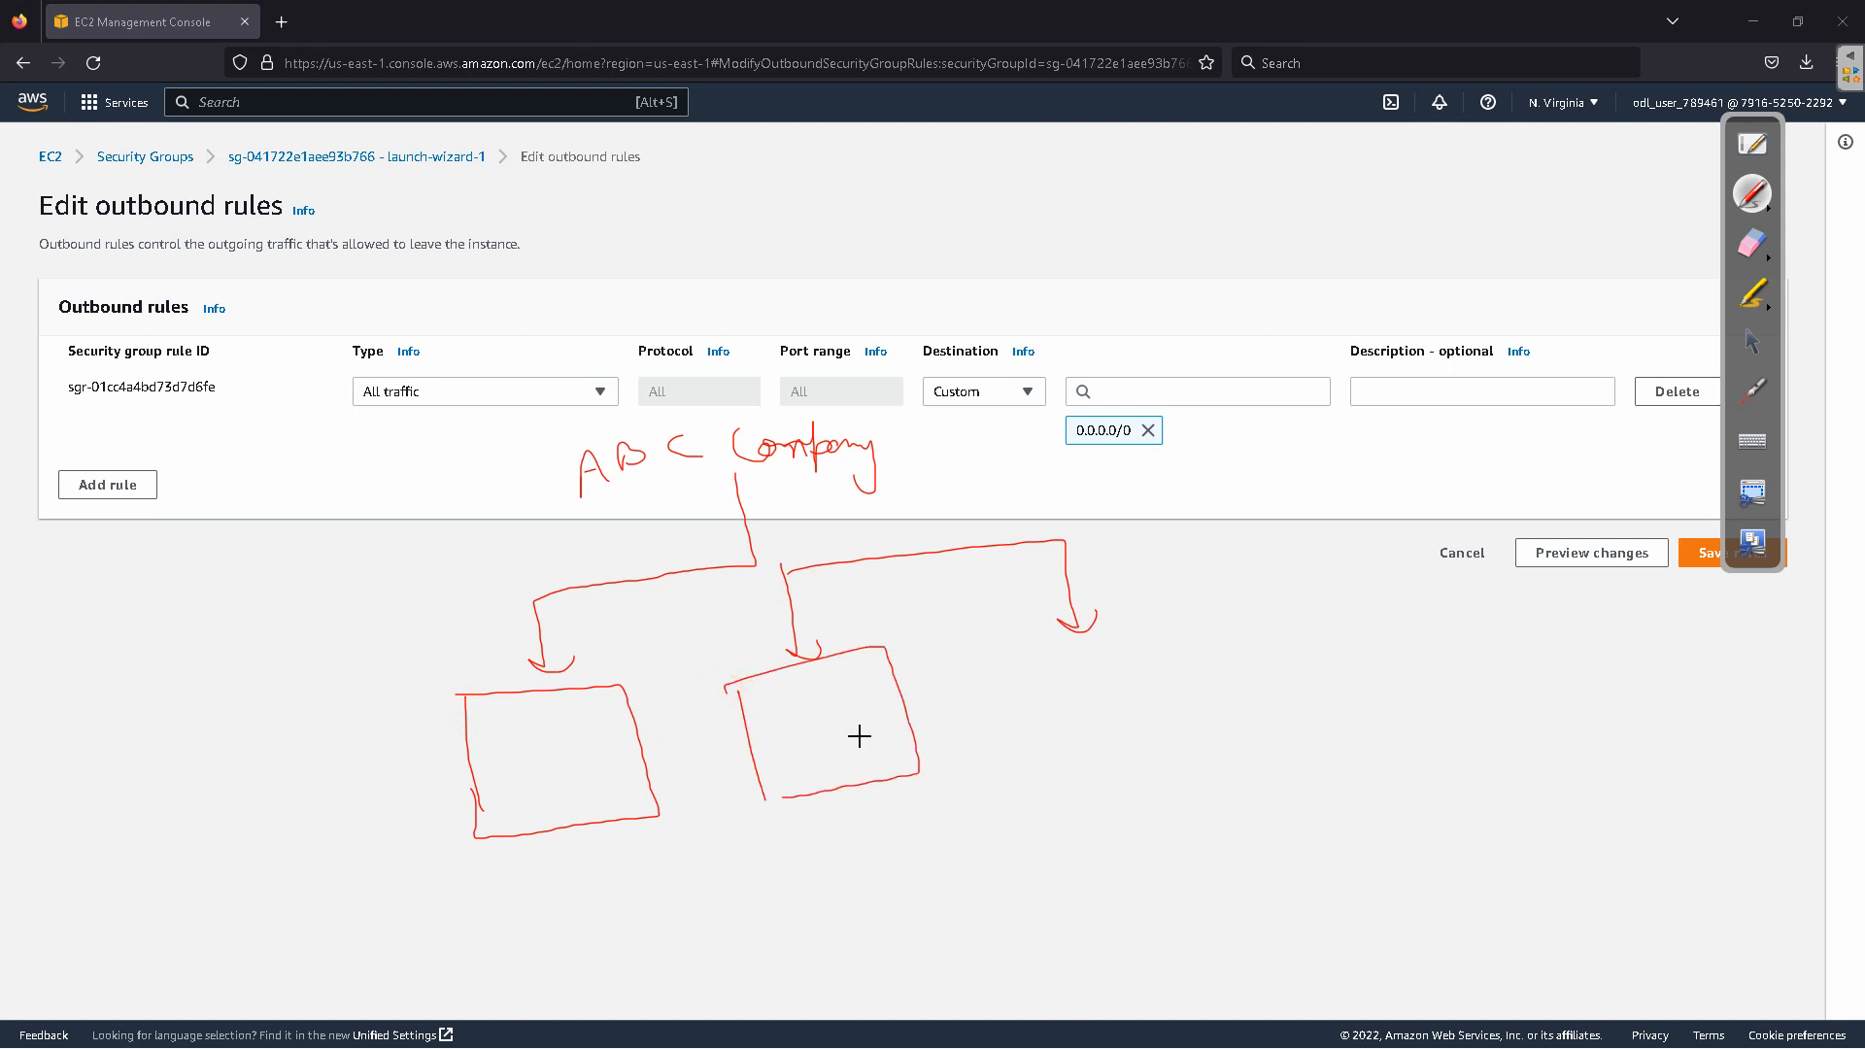
{"action": "left_click_drag", "start_coordinate": [1010, 649], "coordinate": [1028, 782]}
{"action": "mouse_move", "coordinate": [1006, 649]}
{"action": "left_mouse_down"}
{"action": "mouse_move", "coordinate": [1068, 641]}
{"action": "mouse_move", "coordinate": [1052, 794]}
{"action": "mouse_move", "coordinate": [1020, 794]}
{"action": "left_mouse_up"}
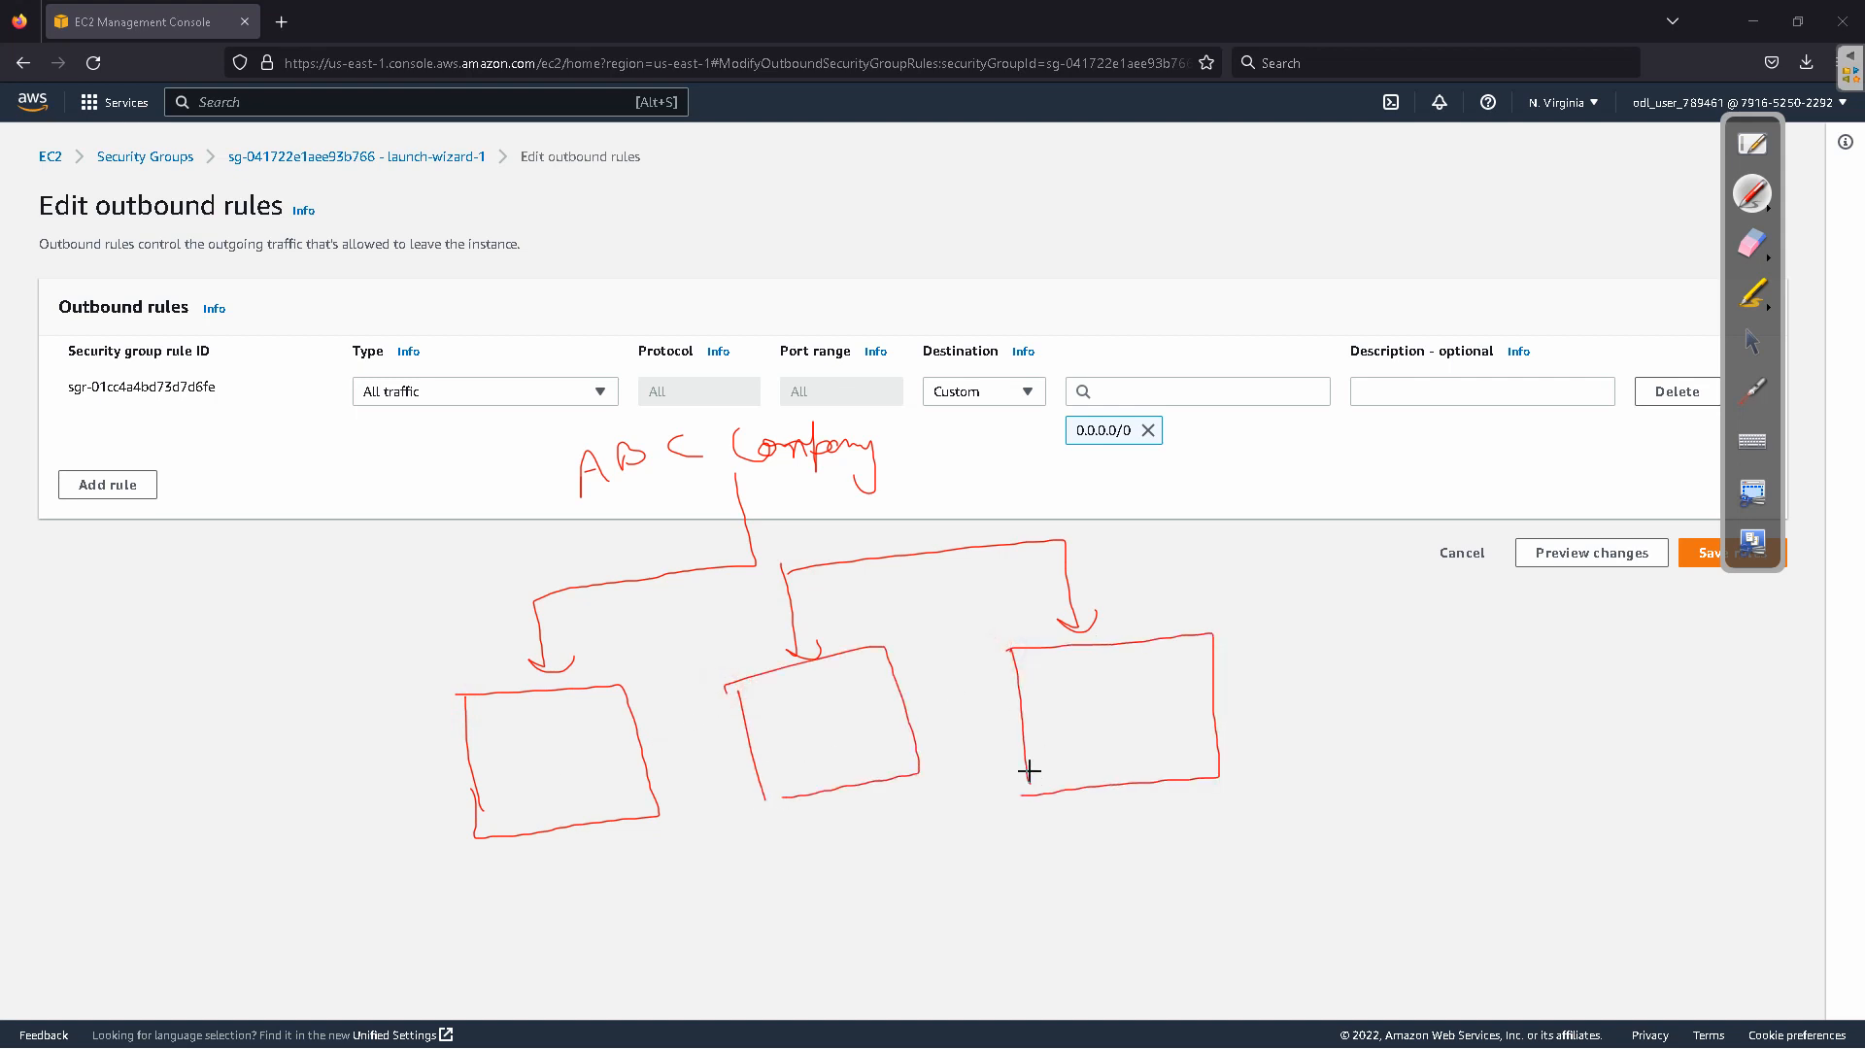
Step: Handwrite "Project" below the middle and third boxes and circle it
{"action": "mouse_move", "coordinate": [916, 854]}
{"action": "left_mouse_down"}
{"action": "mouse_move", "coordinate": [995, 809]}
{"action": "mouse_move", "coordinate": [1015, 833]}
{"action": "left_mouse_up"}
{"action": "mouse_move", "coordinate": [1015, 816]}
{"action": "left_mouse_down"}
{"action": "mouse_move", "coordinate": [1034, 845]}
{"action": "mouse_move", "coordinate": [1063, 805]}
{"action": "left_mouse_up"}
{"action": "mouse_move", "coordinate": [991, 792]}
{"action": "left_mouse_down"}
{"action": "mouse_move", "coordinate": [855, 857]}
{"action": "mouse_move", "coordinate": [956, 808]}
{"action": "left_mouse_up"}
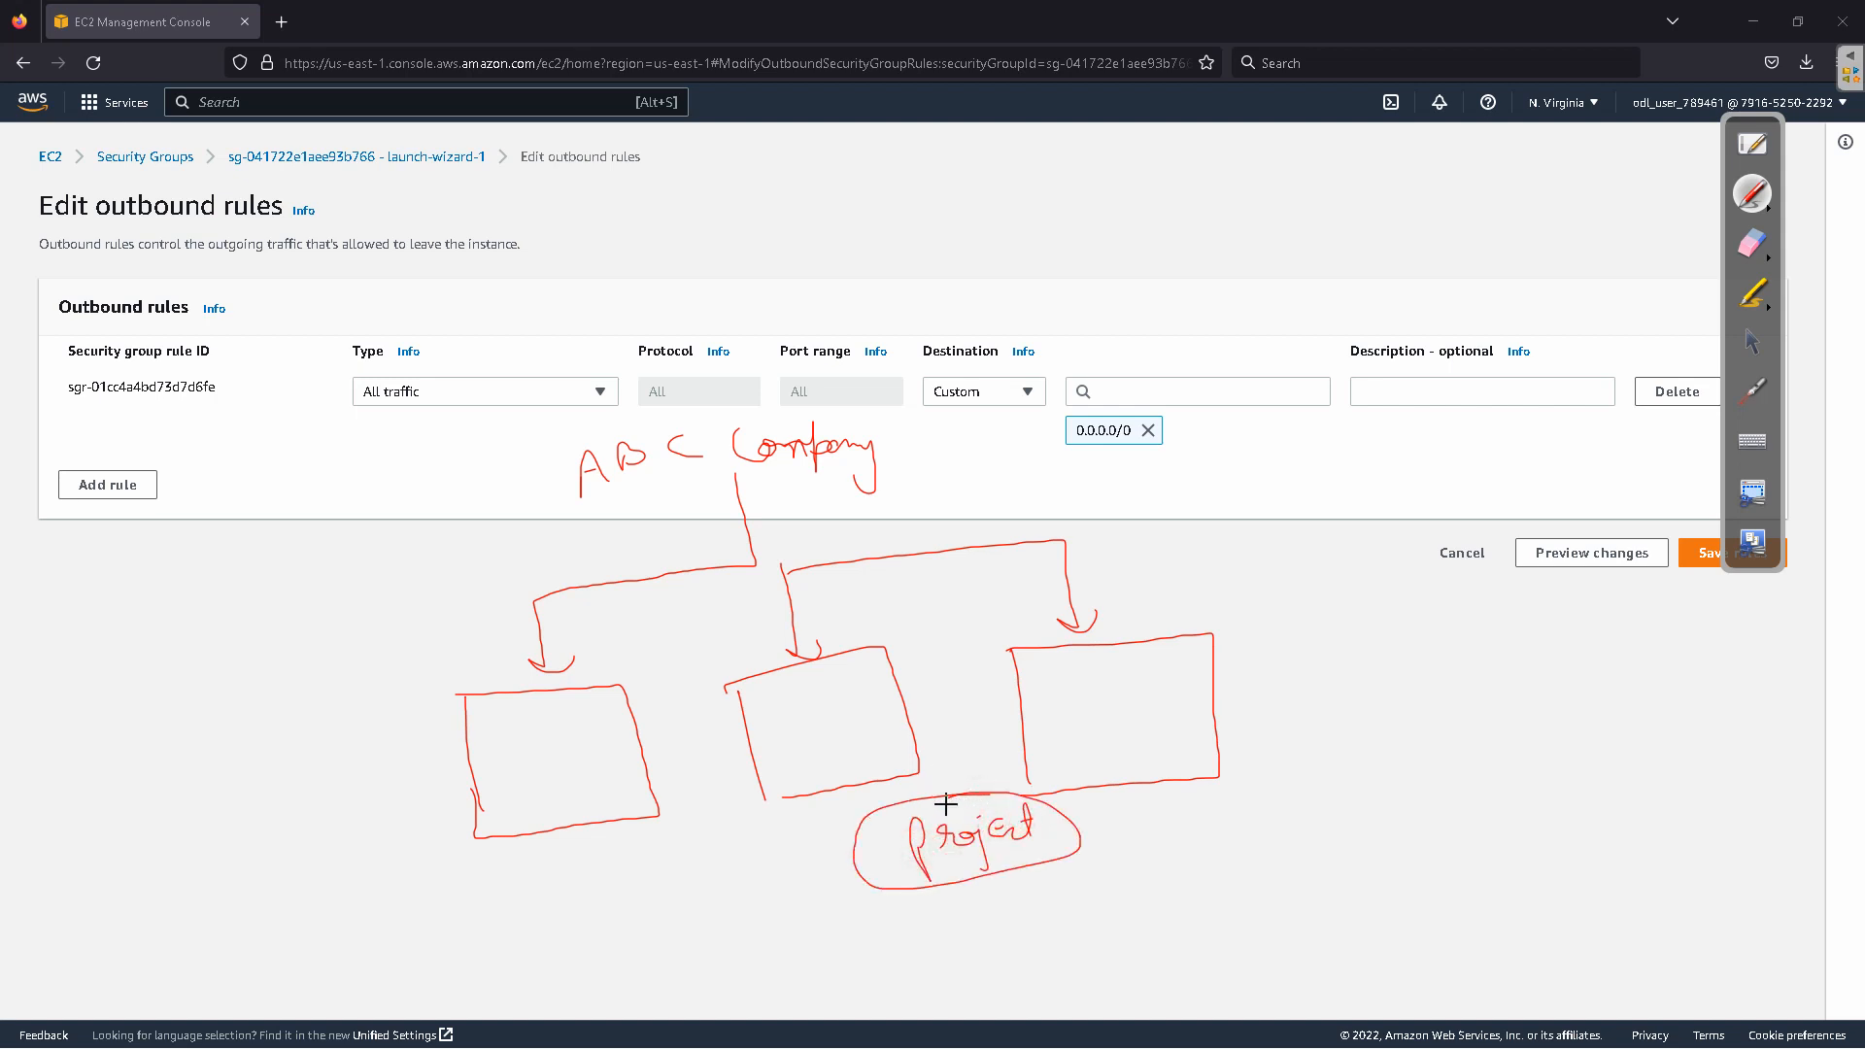
Step: Draw an outgoing arrow from the third box through a vertical barrier labelled with a circled "SG", leading to a small box
{"action": "mouse_move", "coordinate": [1167, 703]}
{"action": "left_mouse_down"}
{"action": "mouse_move", "coordinate": [1326, 670]}
{"action": "mouse_move", "coordinate": [1327, 698]}
{"action": "left_mouse_up"}
{"action": "mouse_move", "coordinate": [1240, 582]}
{"action": "left_mouse_down"}
{"action": "mouse_move", "coordinate": [1256, 819]}
{"action": "mouse_move", "coordinate": [1236, 580]}
{"action": "mouse_move", "coordinate": [1284, 821]}
{"action": "left_mouse_up"}
{"action": "mouse_move", "coordinate": [1247, 536]}
{"action": "left_mouse_down"}
{"action": "mouse_move", "coordinate": [1182, 564]}
{"action": "mouse_move", "coordinate": [1214, 505]}
{"action": "mouse_move", "coordinate": [1262, 586]}
{"action": "left_mouse_up"}
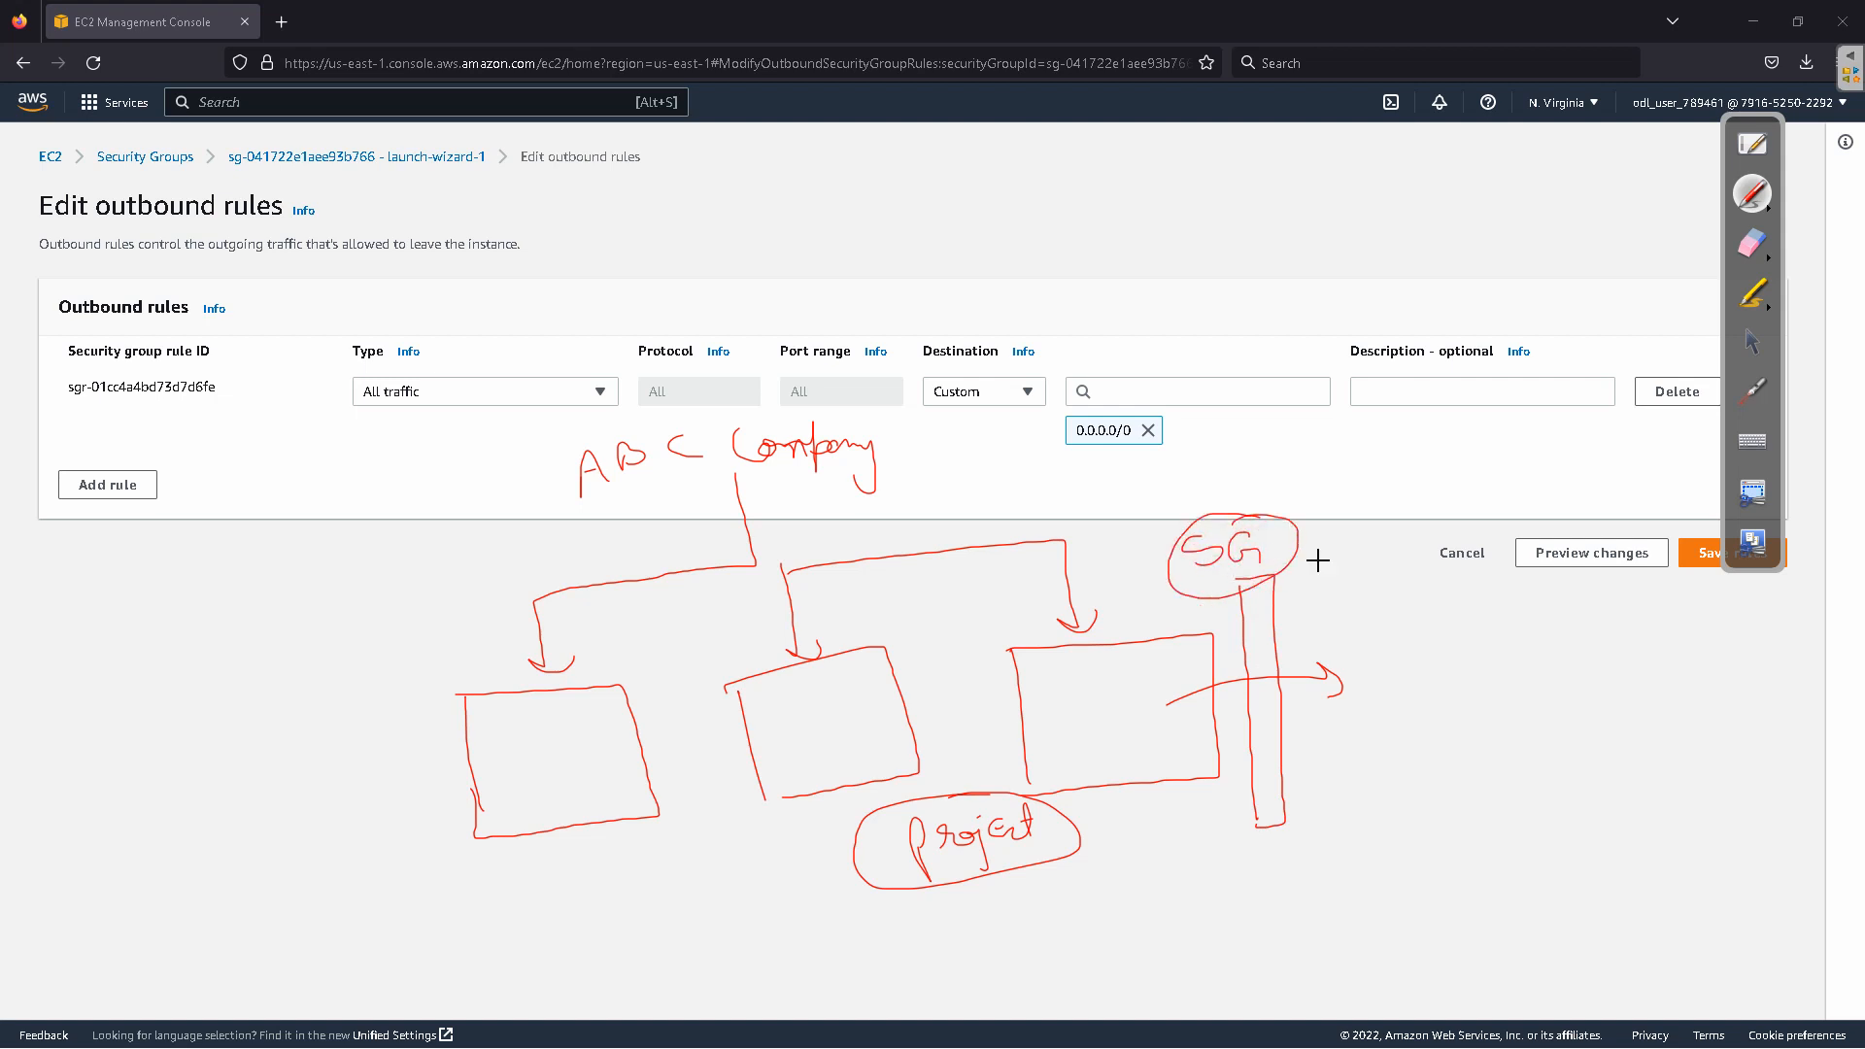
{"action": "mouse_move", "coordinate": [1379, 649]}
{"action": "left_mouse_down"}
{"action": "mouse_move", "coordinate": [1380, 680]}
{"action": "mouse_move", "coordinate": [1466, 688]}
{"action": "mouse_move", "coordinate": [1378, 668]}
{"action": "mouse_move", "coordinate": [1440, 613]}
{"action": "left_mouse_up"}
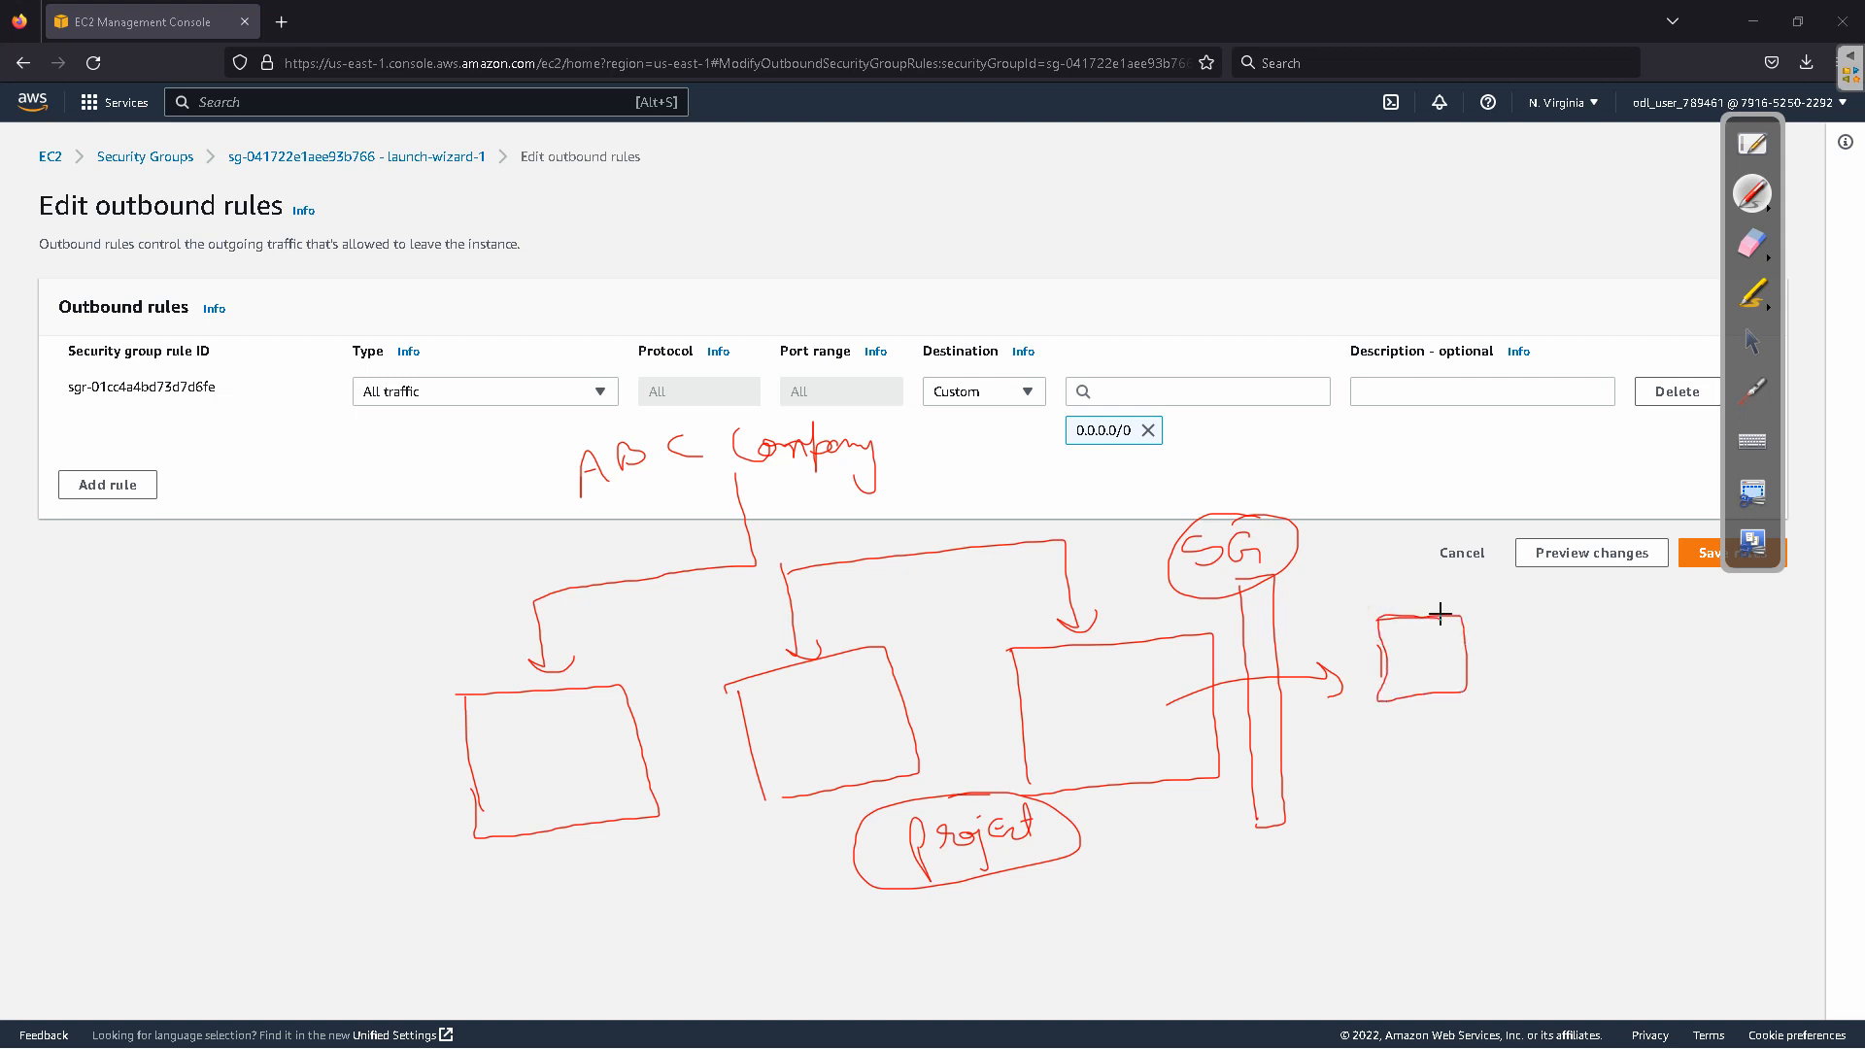